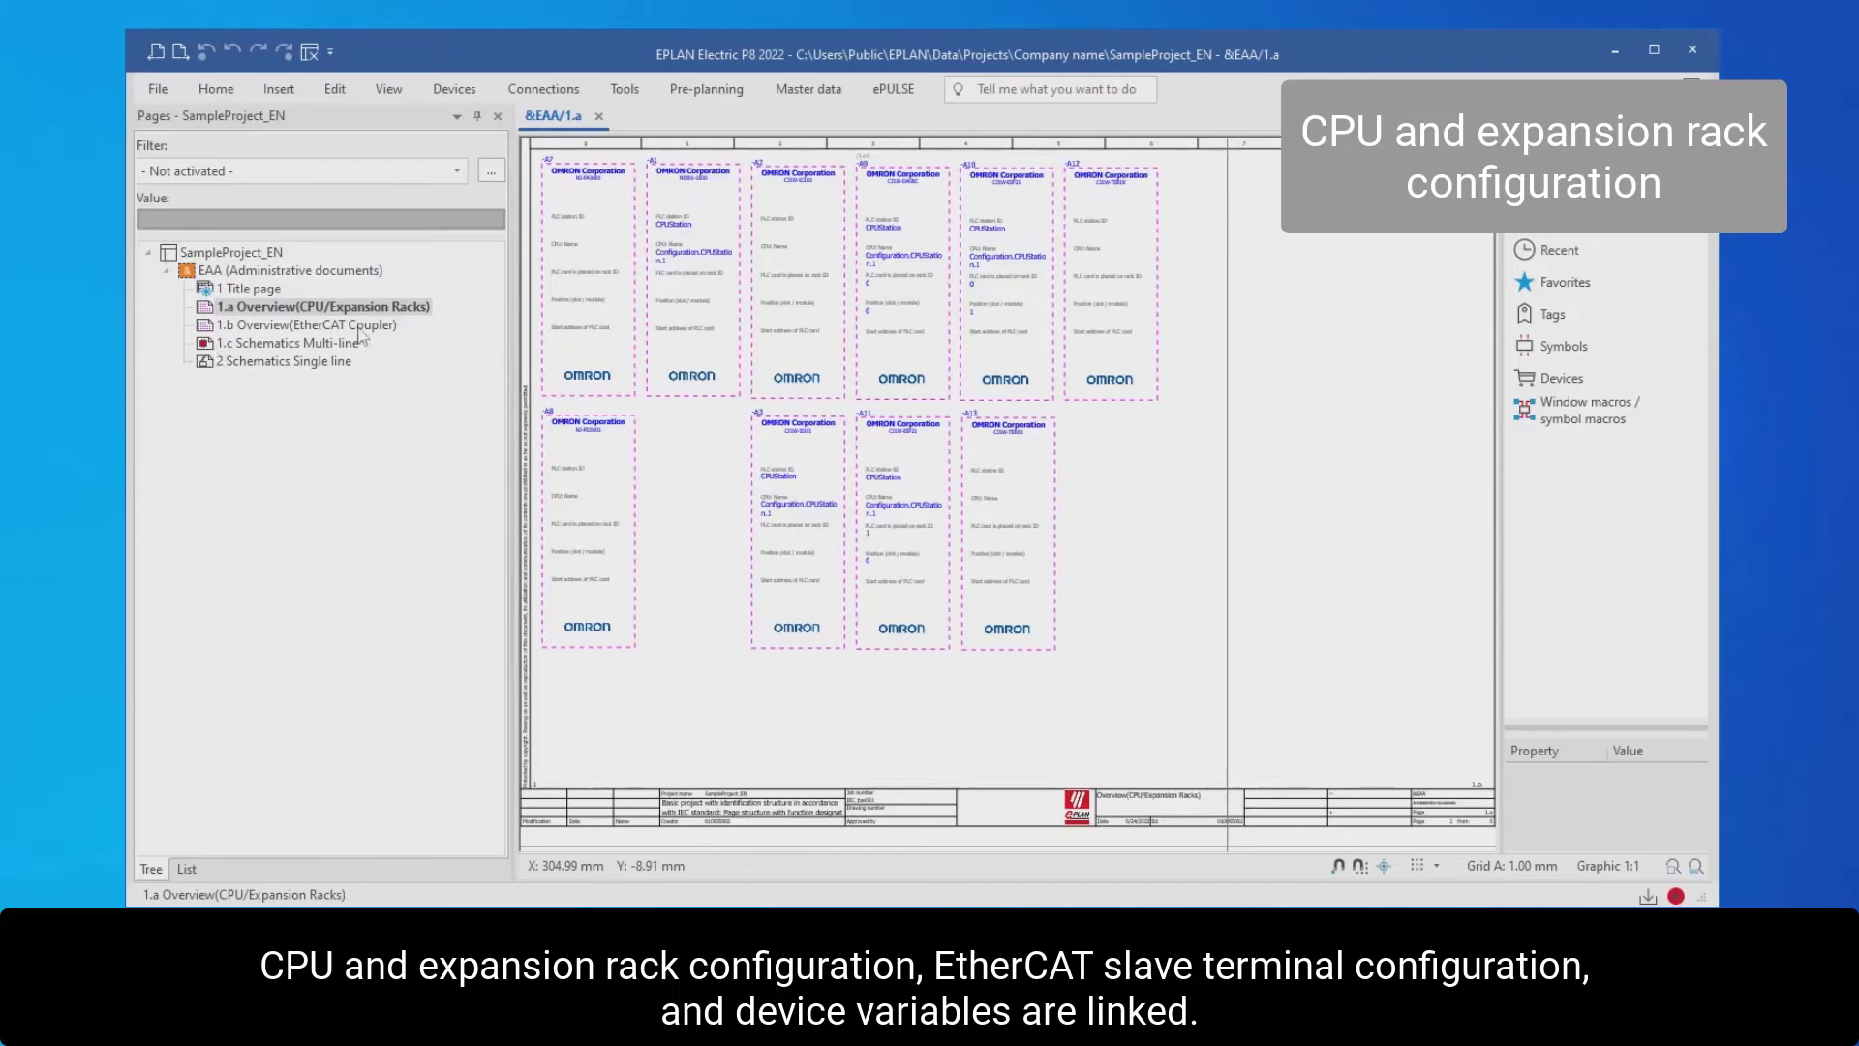
# Page through the EtherCAT coupler overview (1.b), multi-line schematics (1.c) and single-line schematics (2).
pyautogui.click(378, 331)
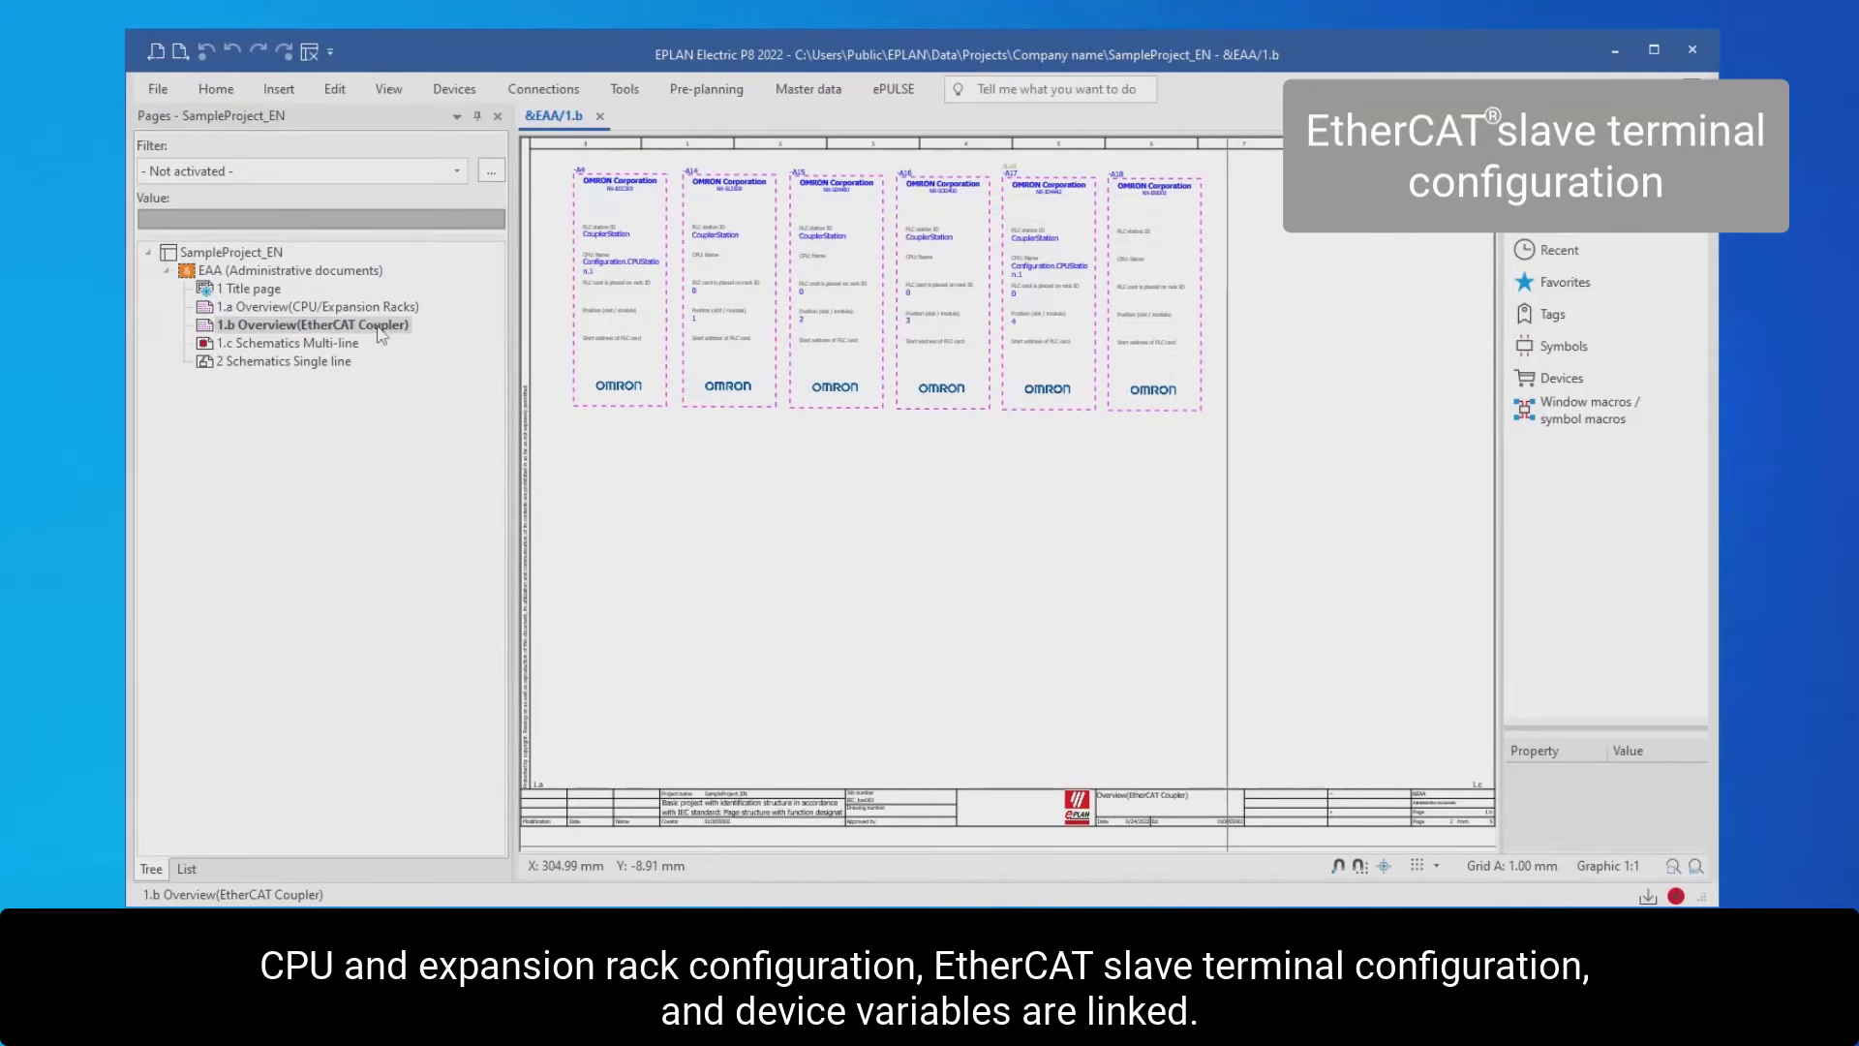
pyautogui.click(362, 350)
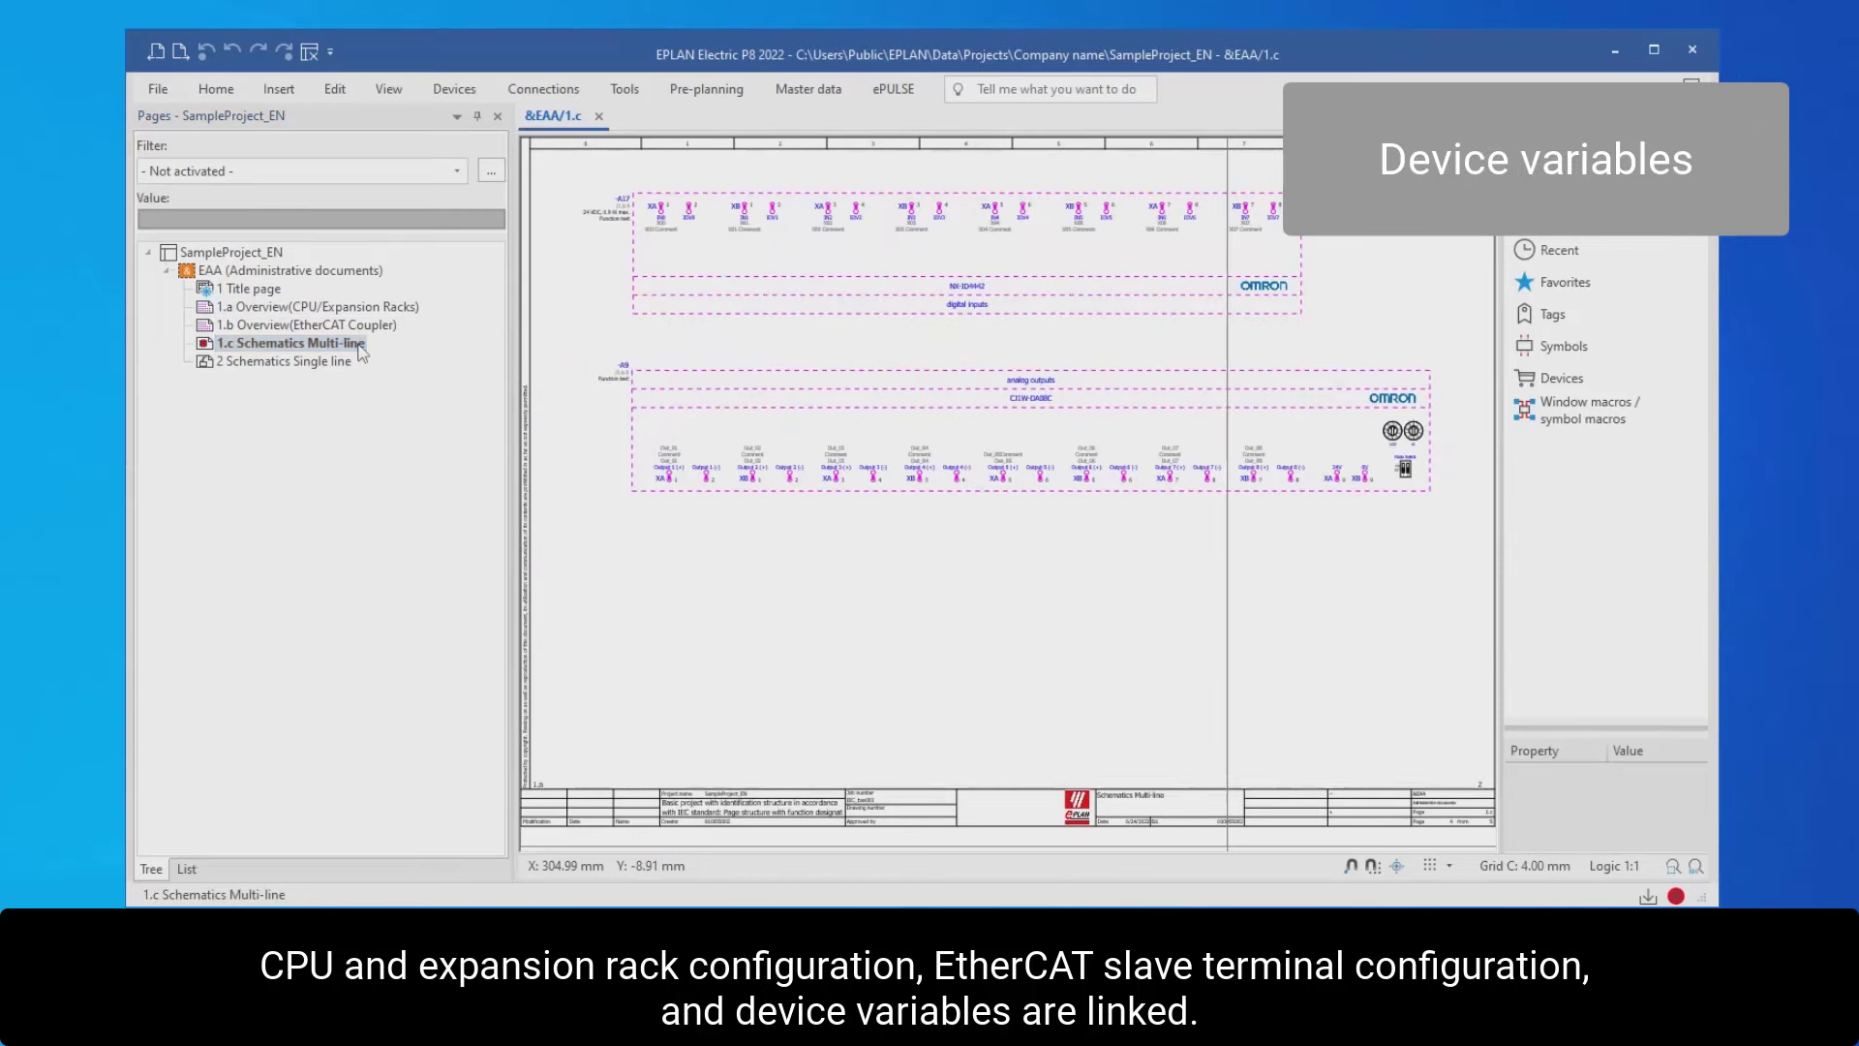
pyautogui.click(333, 367)
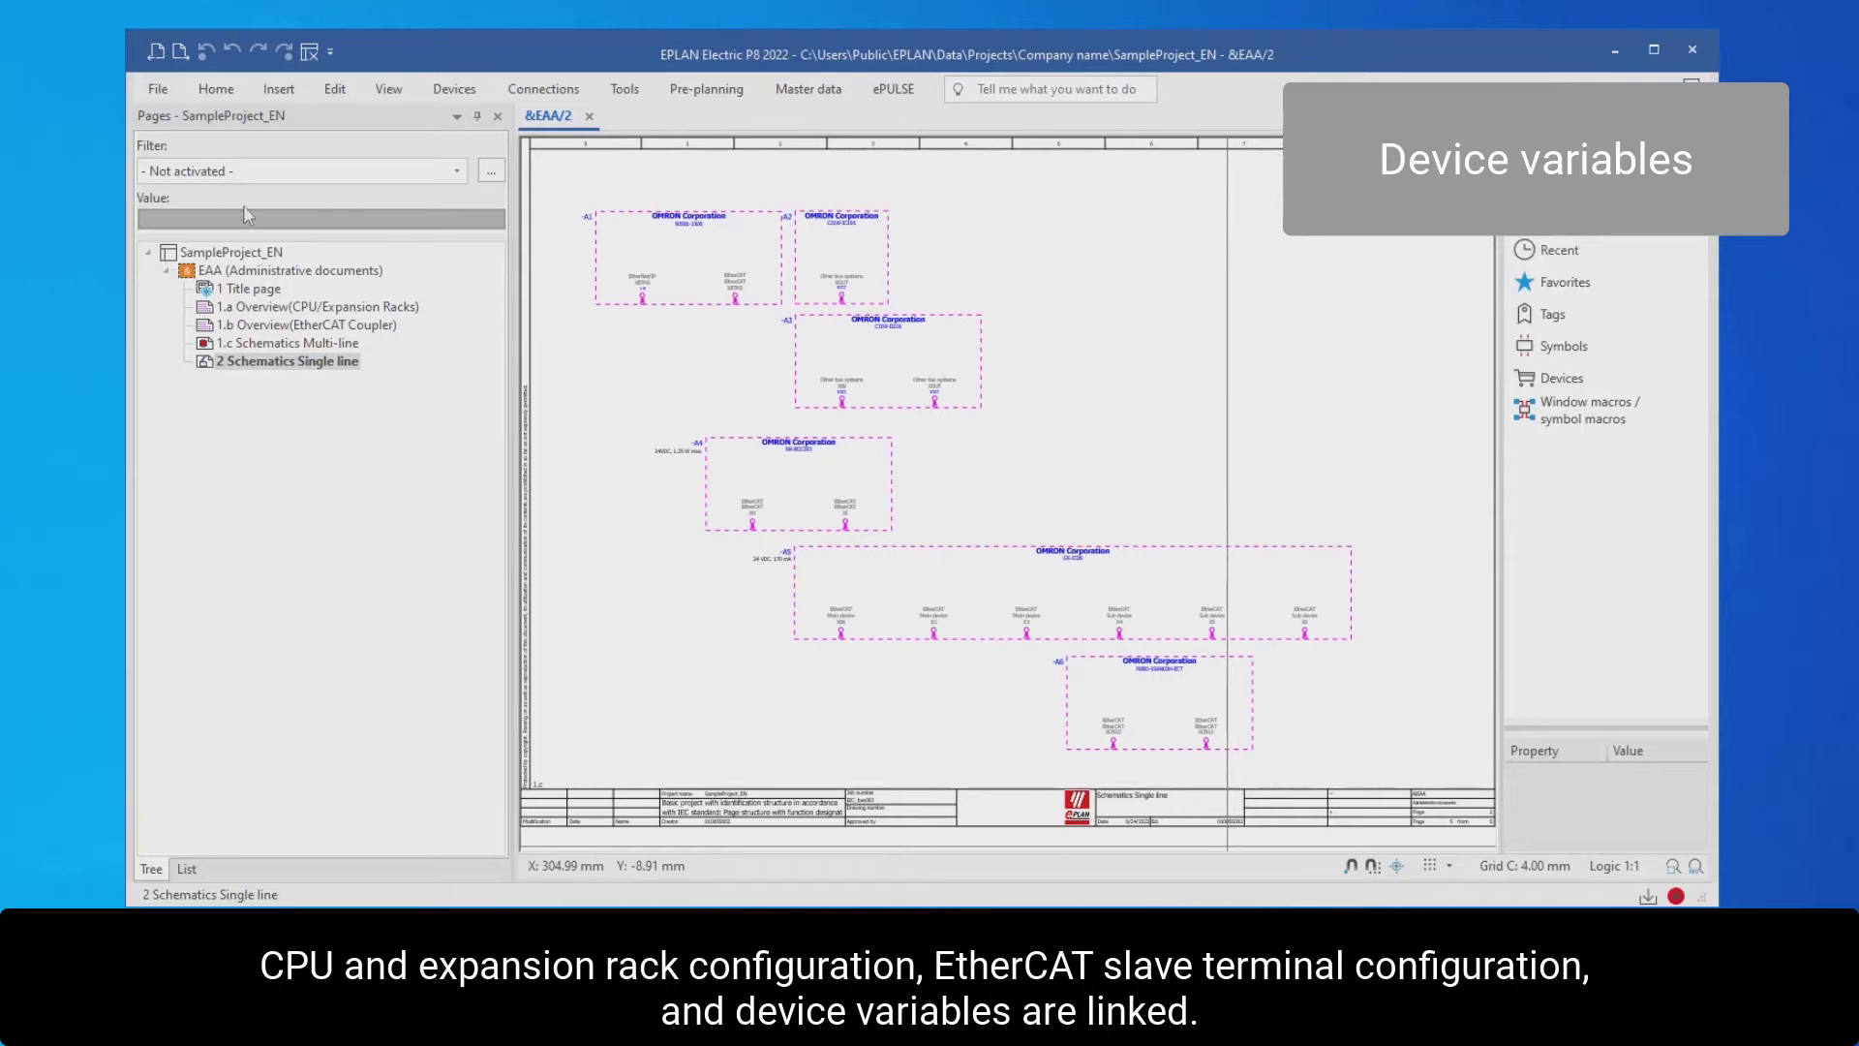
# Export the EPLAN PLC data as AutomationML with language en_US, then dismiss the summary.
pyautogui.click(159, 90)
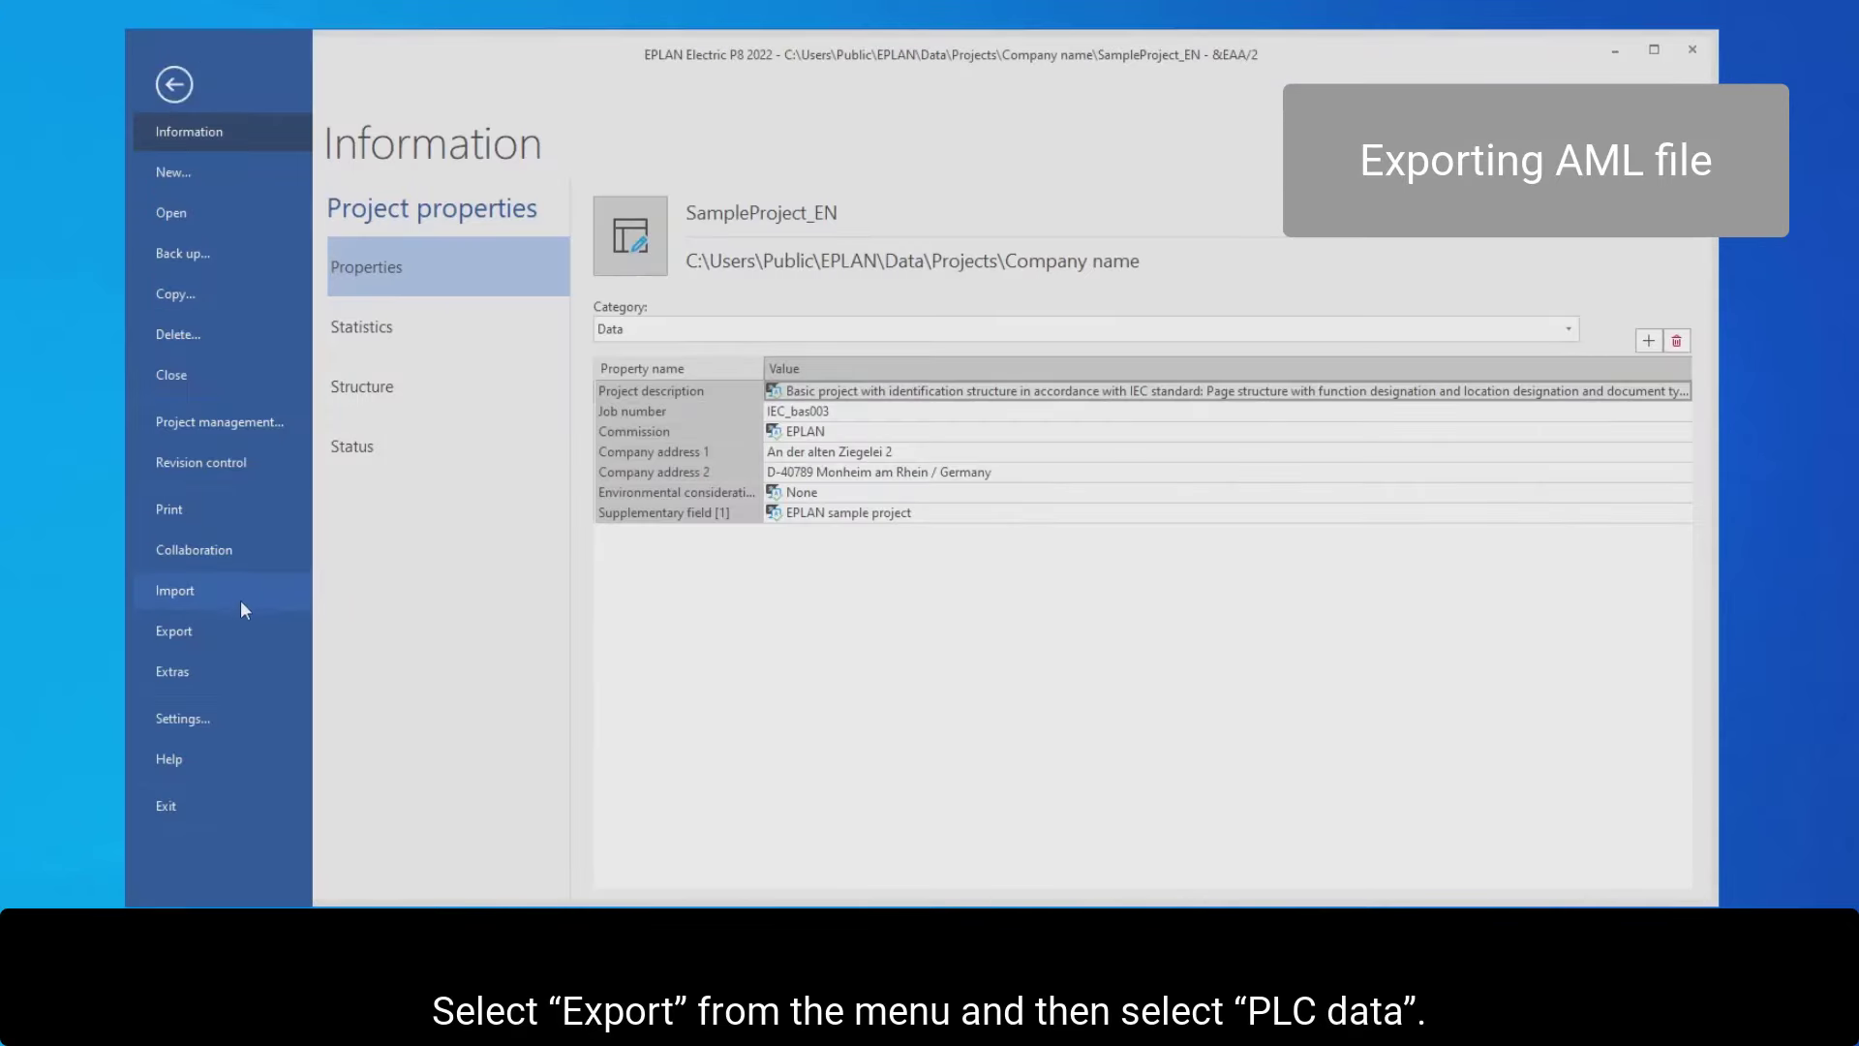
pyautogui.click(273, 628)
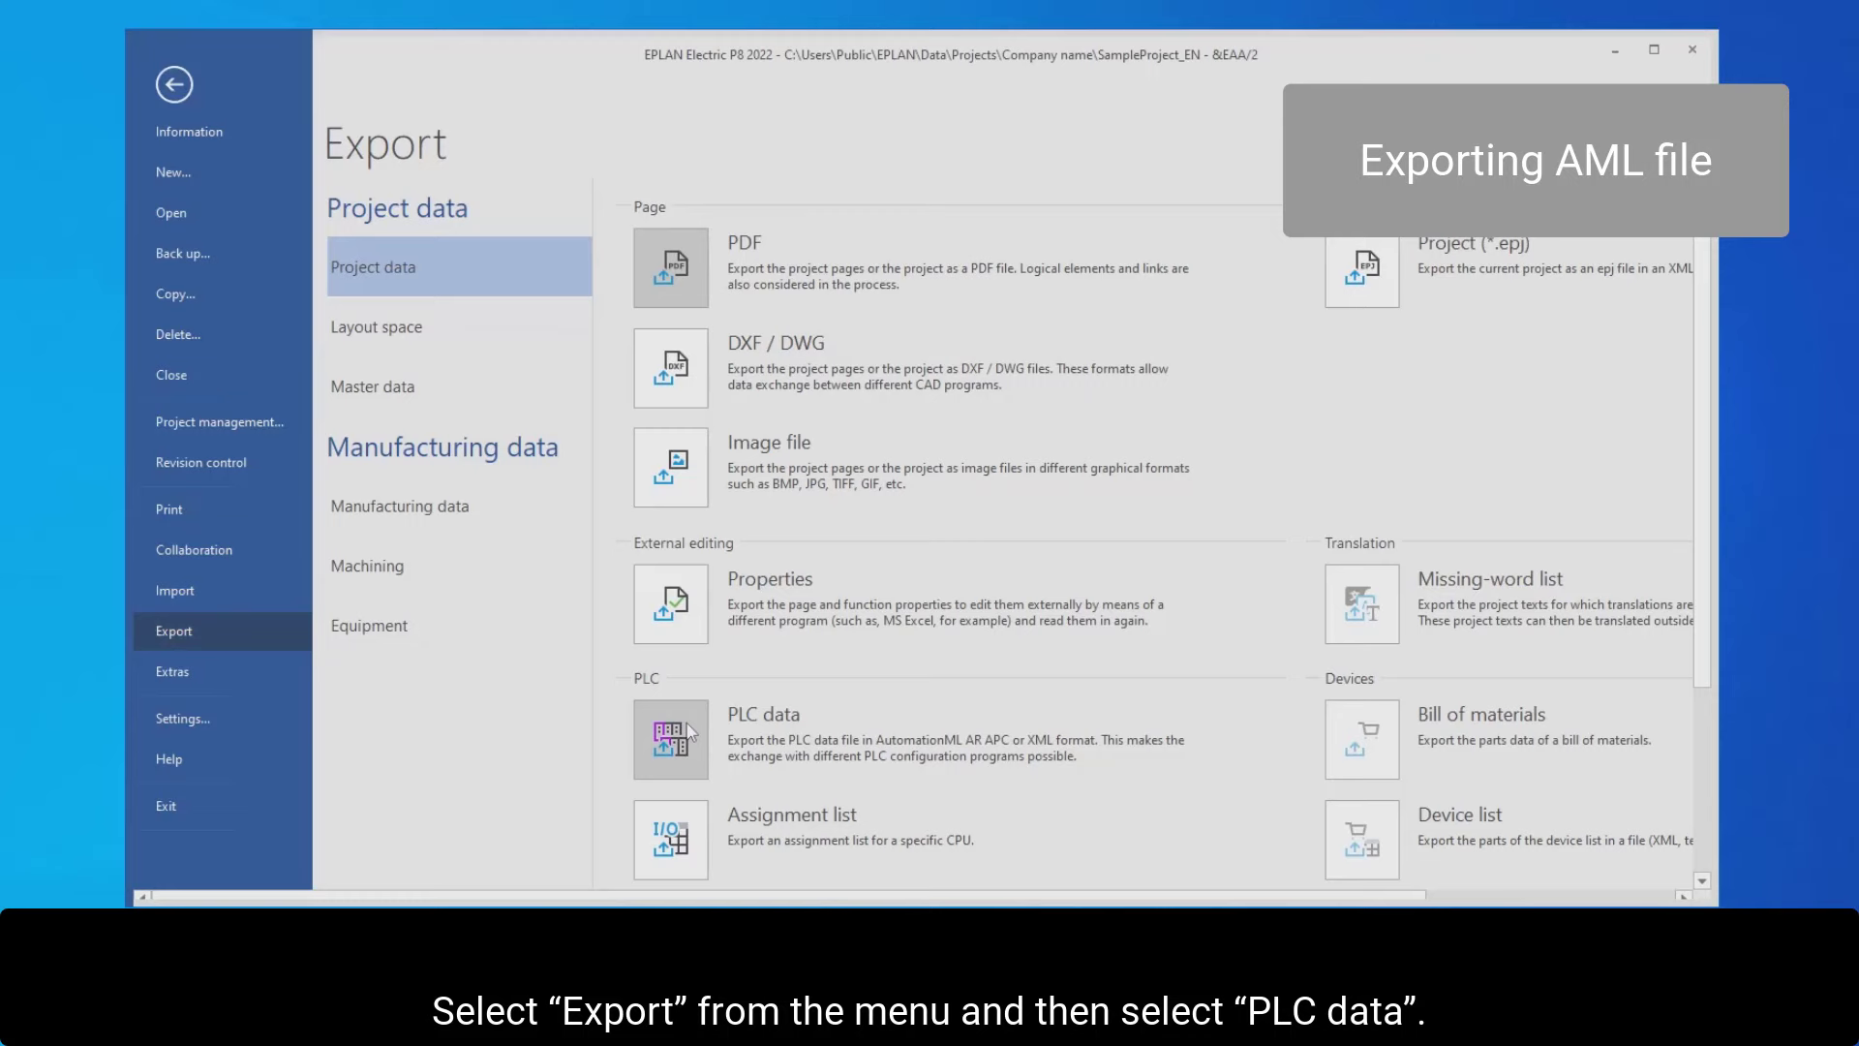
pyautogui.click(691, 732)
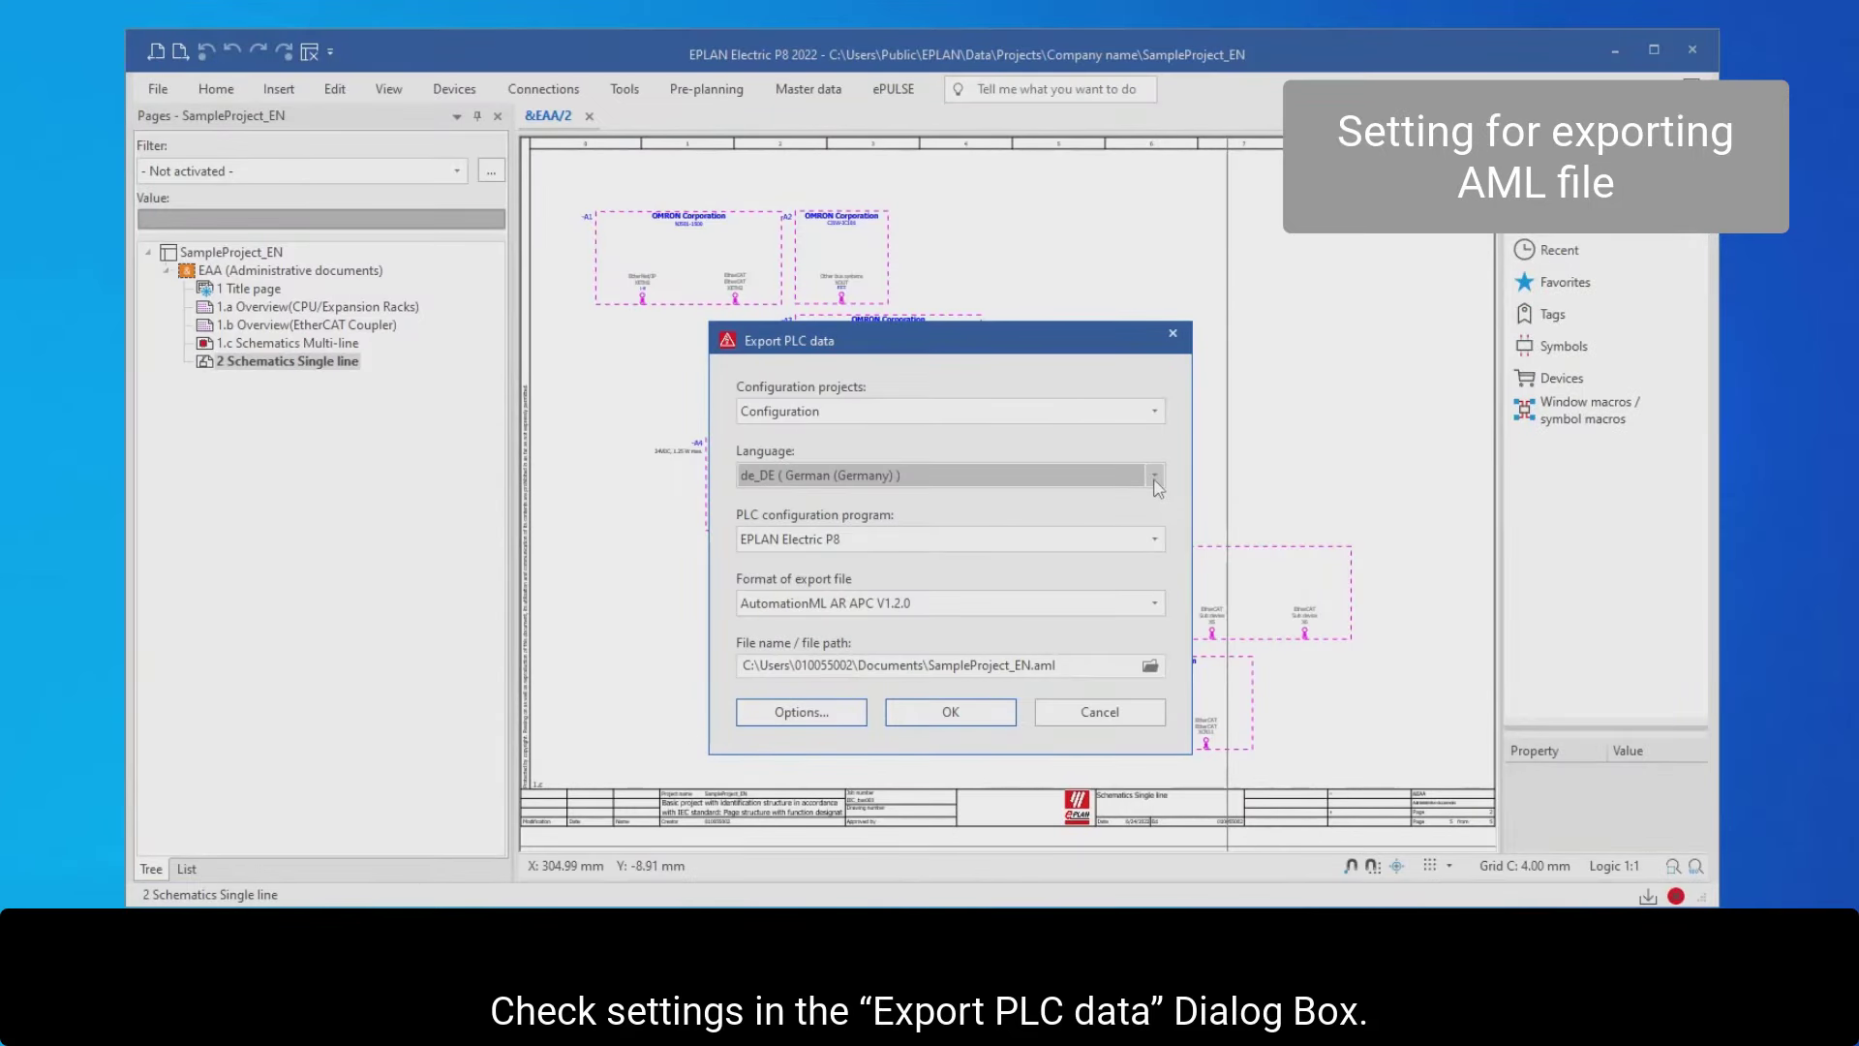
pyautogui.click(1156, 476)
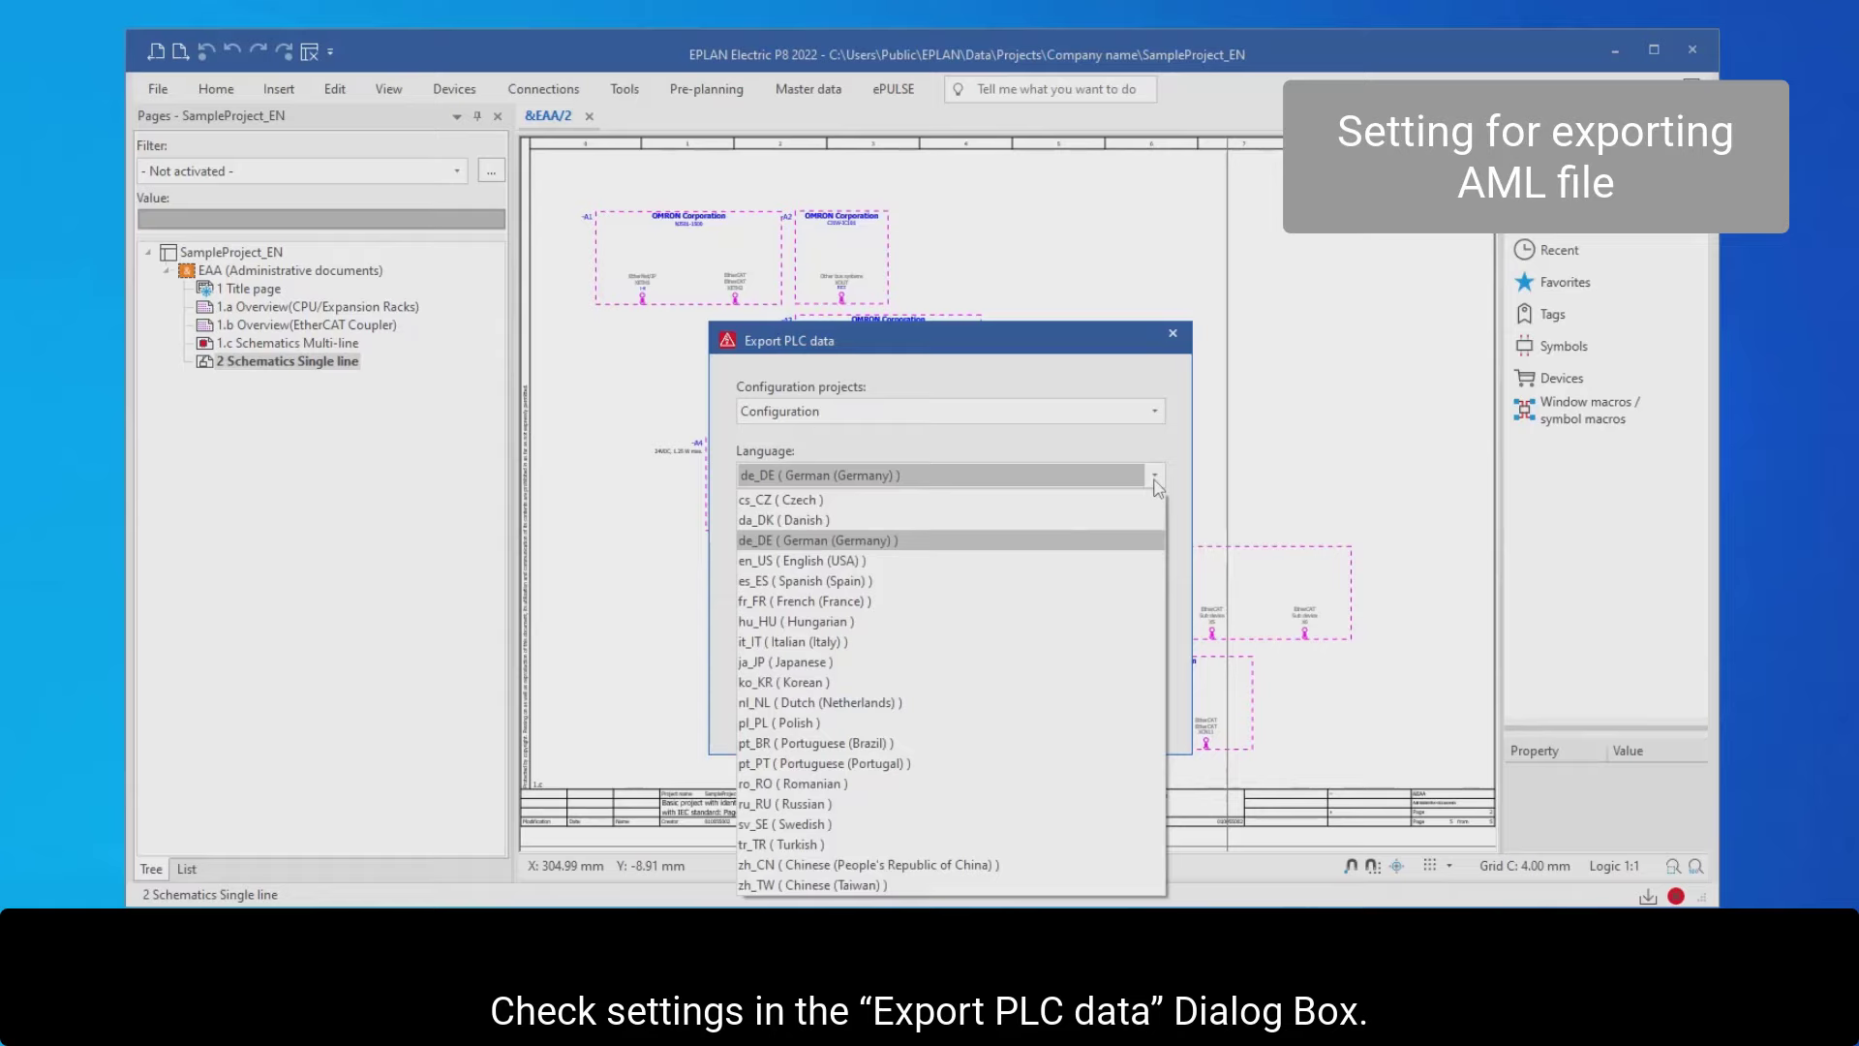
pyautogui.click(1123, 561)
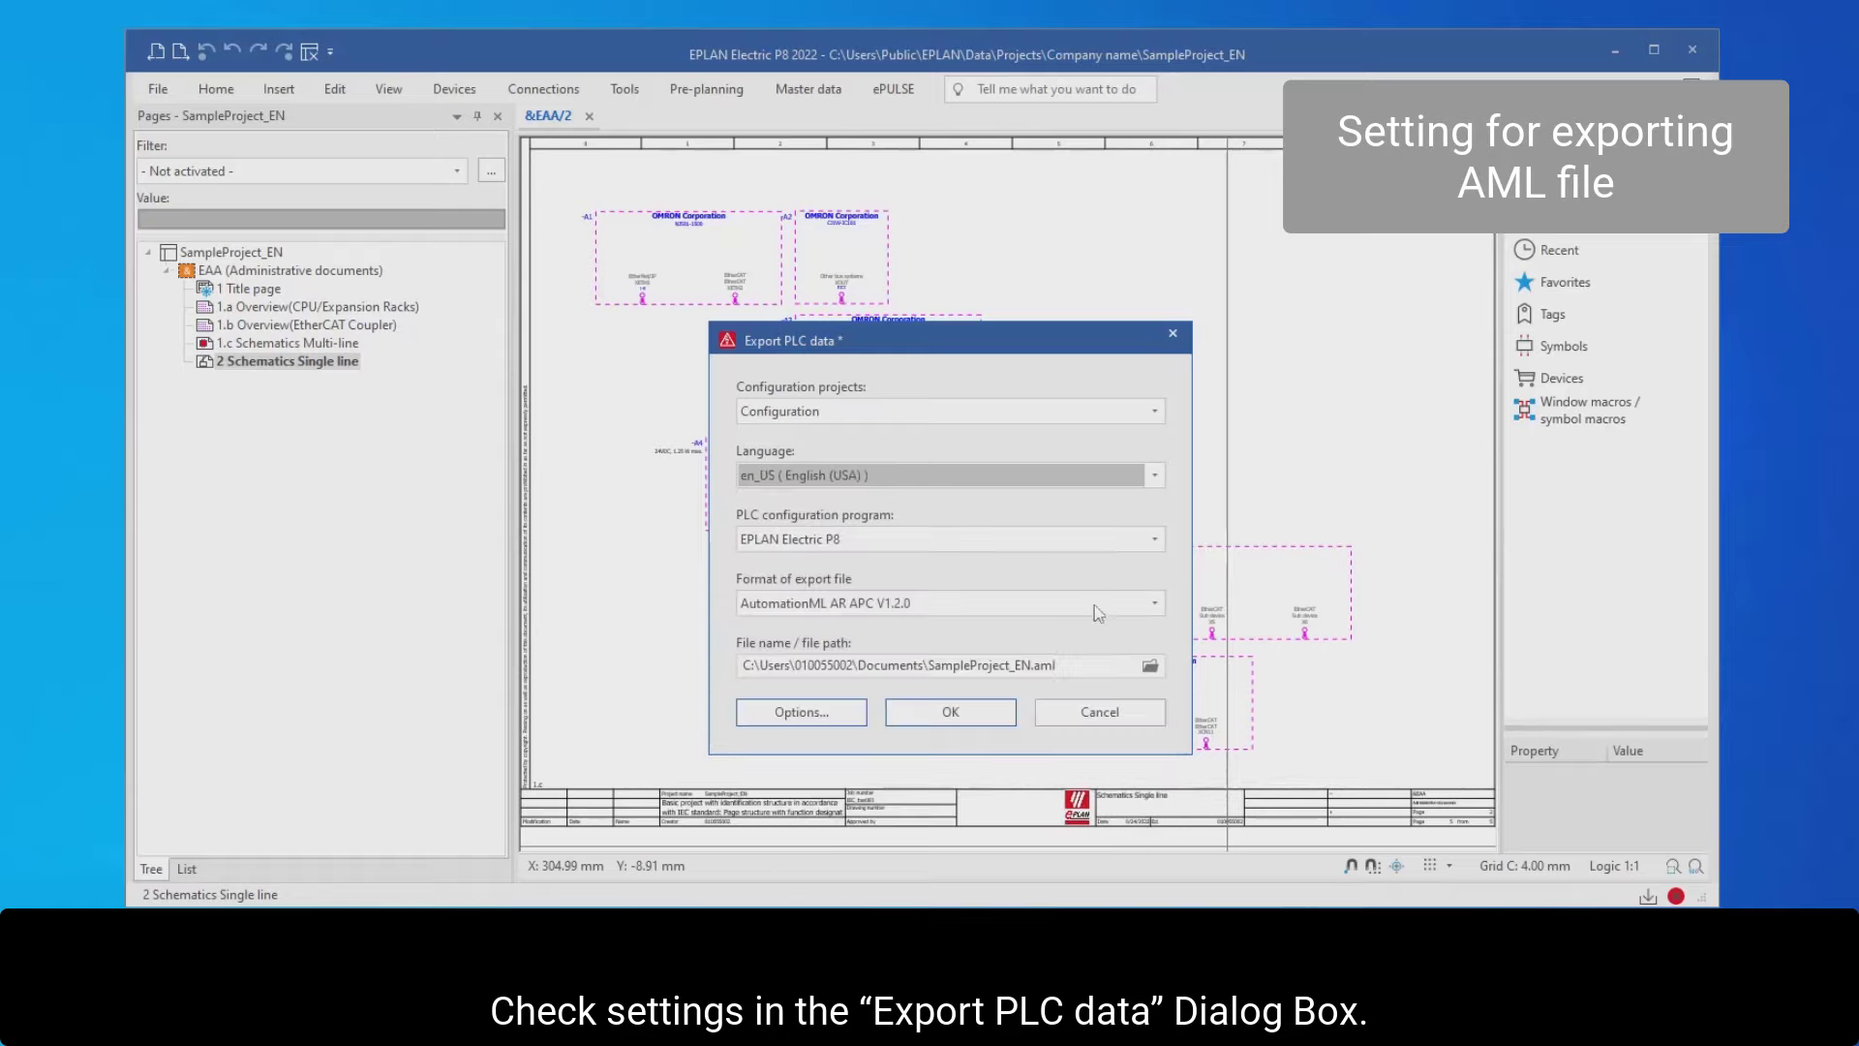
pyautogui.click(989, 722)
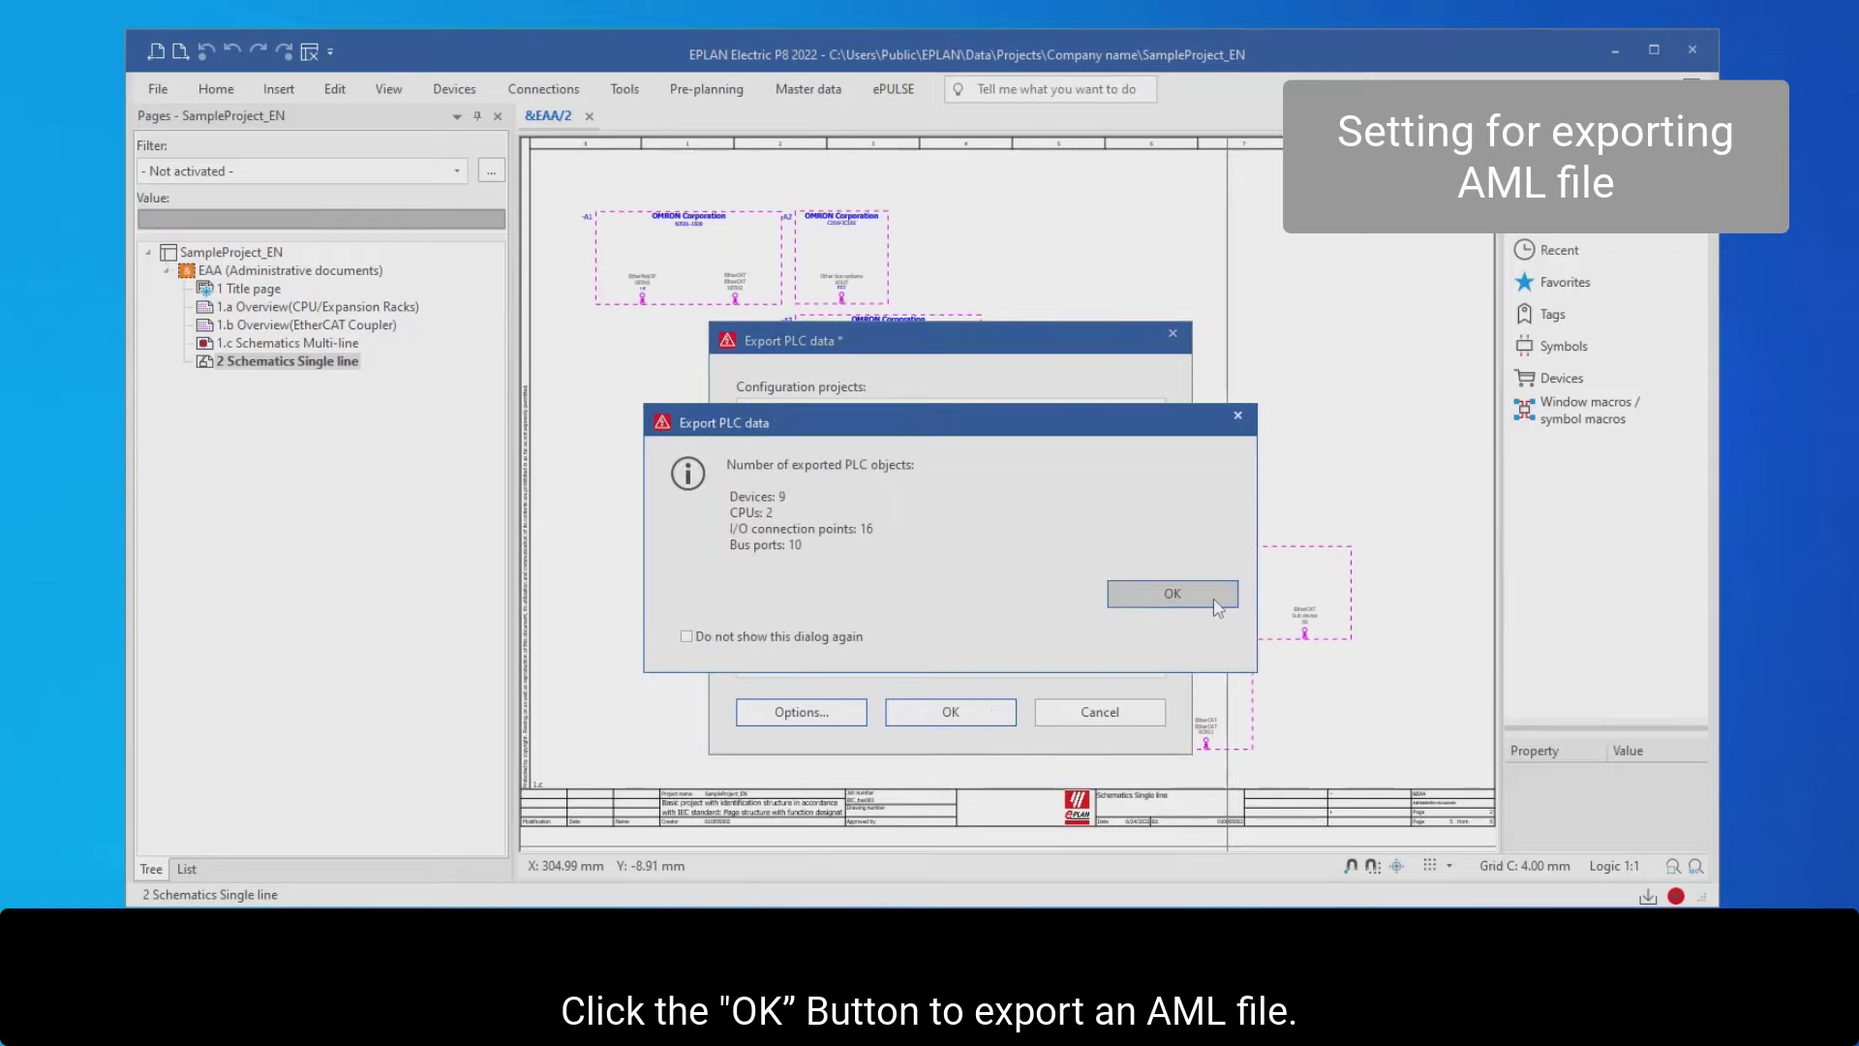
pyautogui.click(1172, 594)
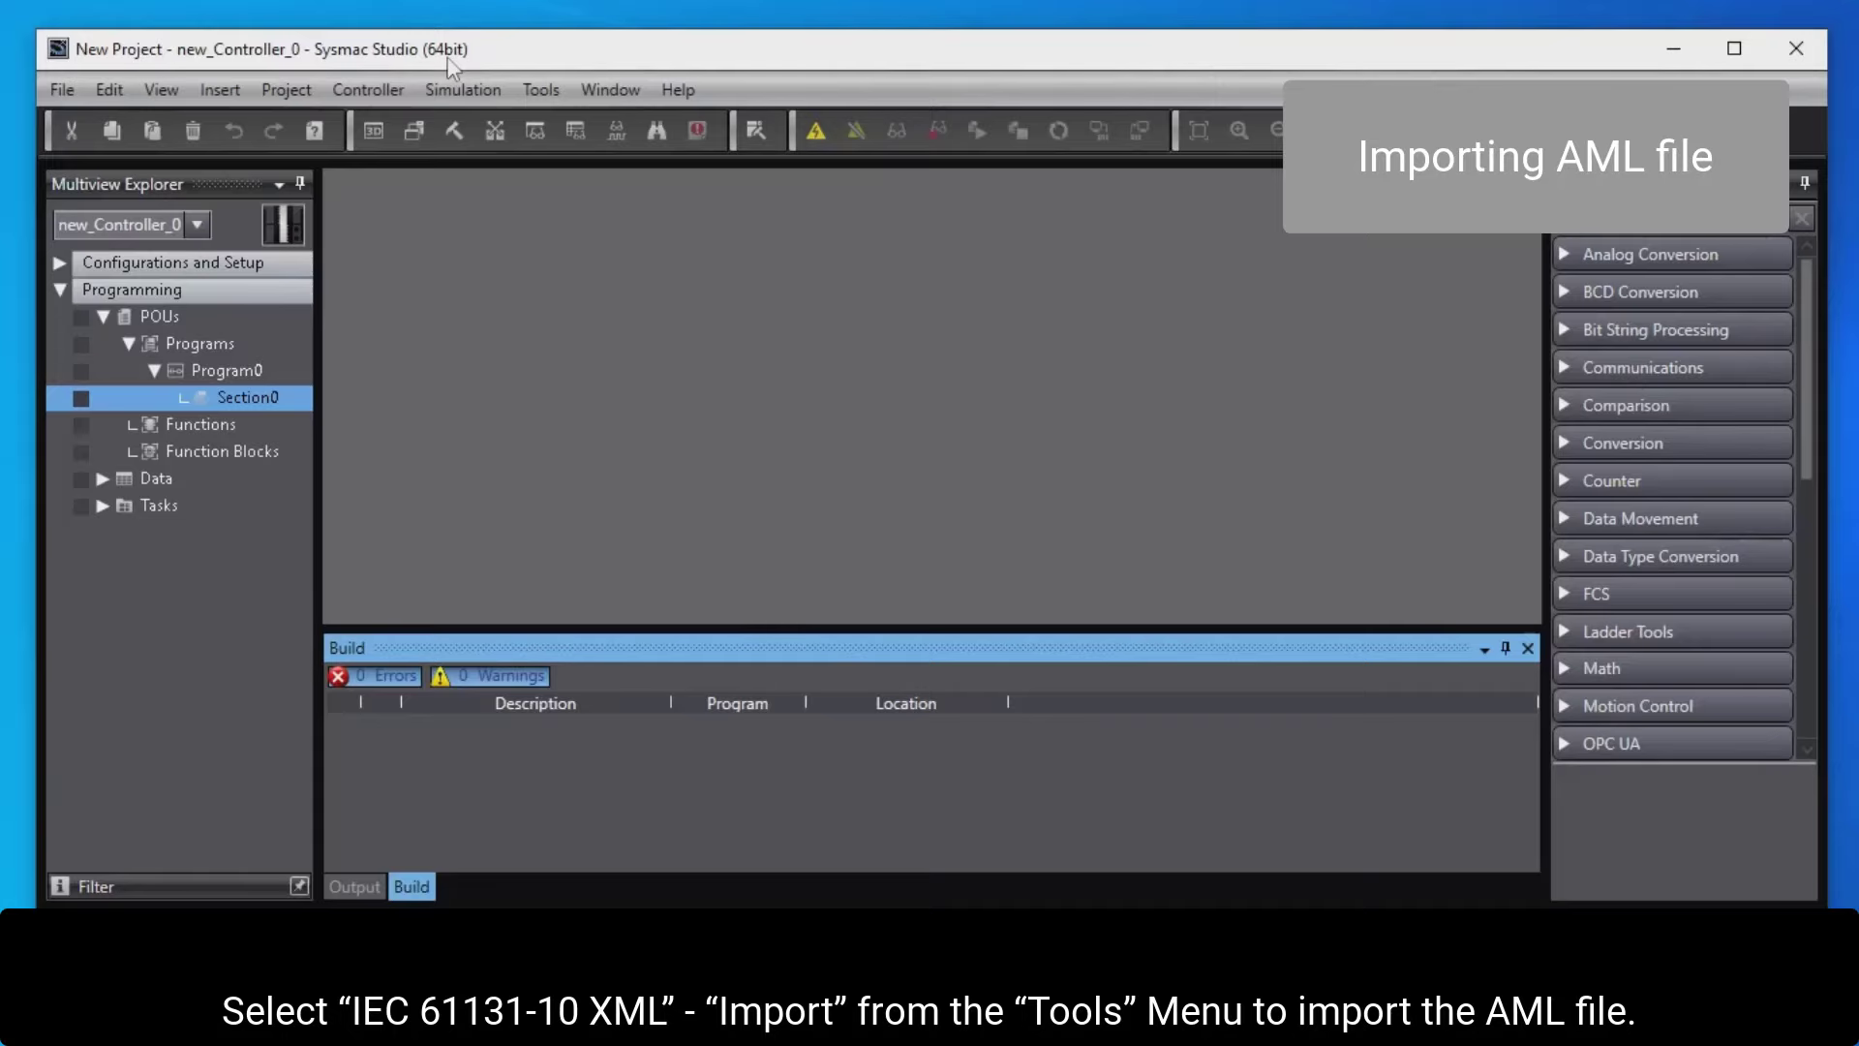
# Open the Tools menu to reach the IEC 62714 AutomationML import command.
pyautogui.click(539, 90)
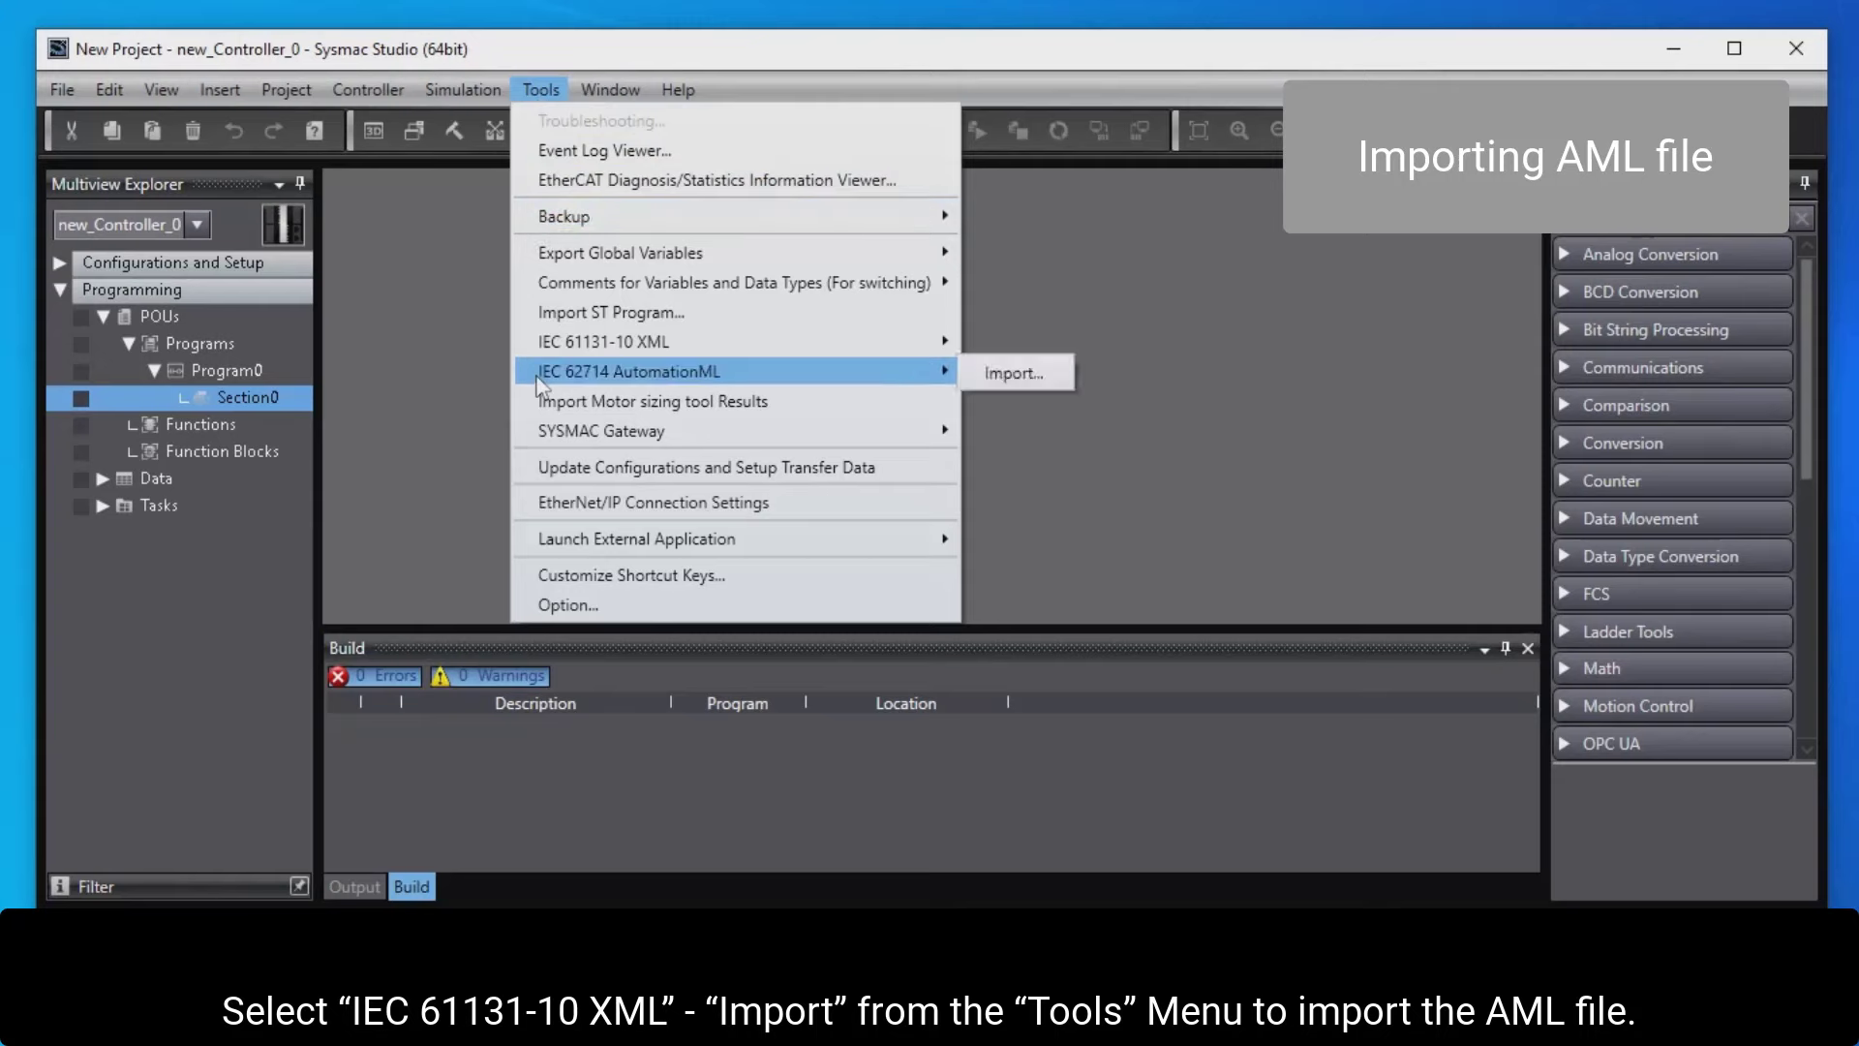
pyautogui.moveTo(630, 371)
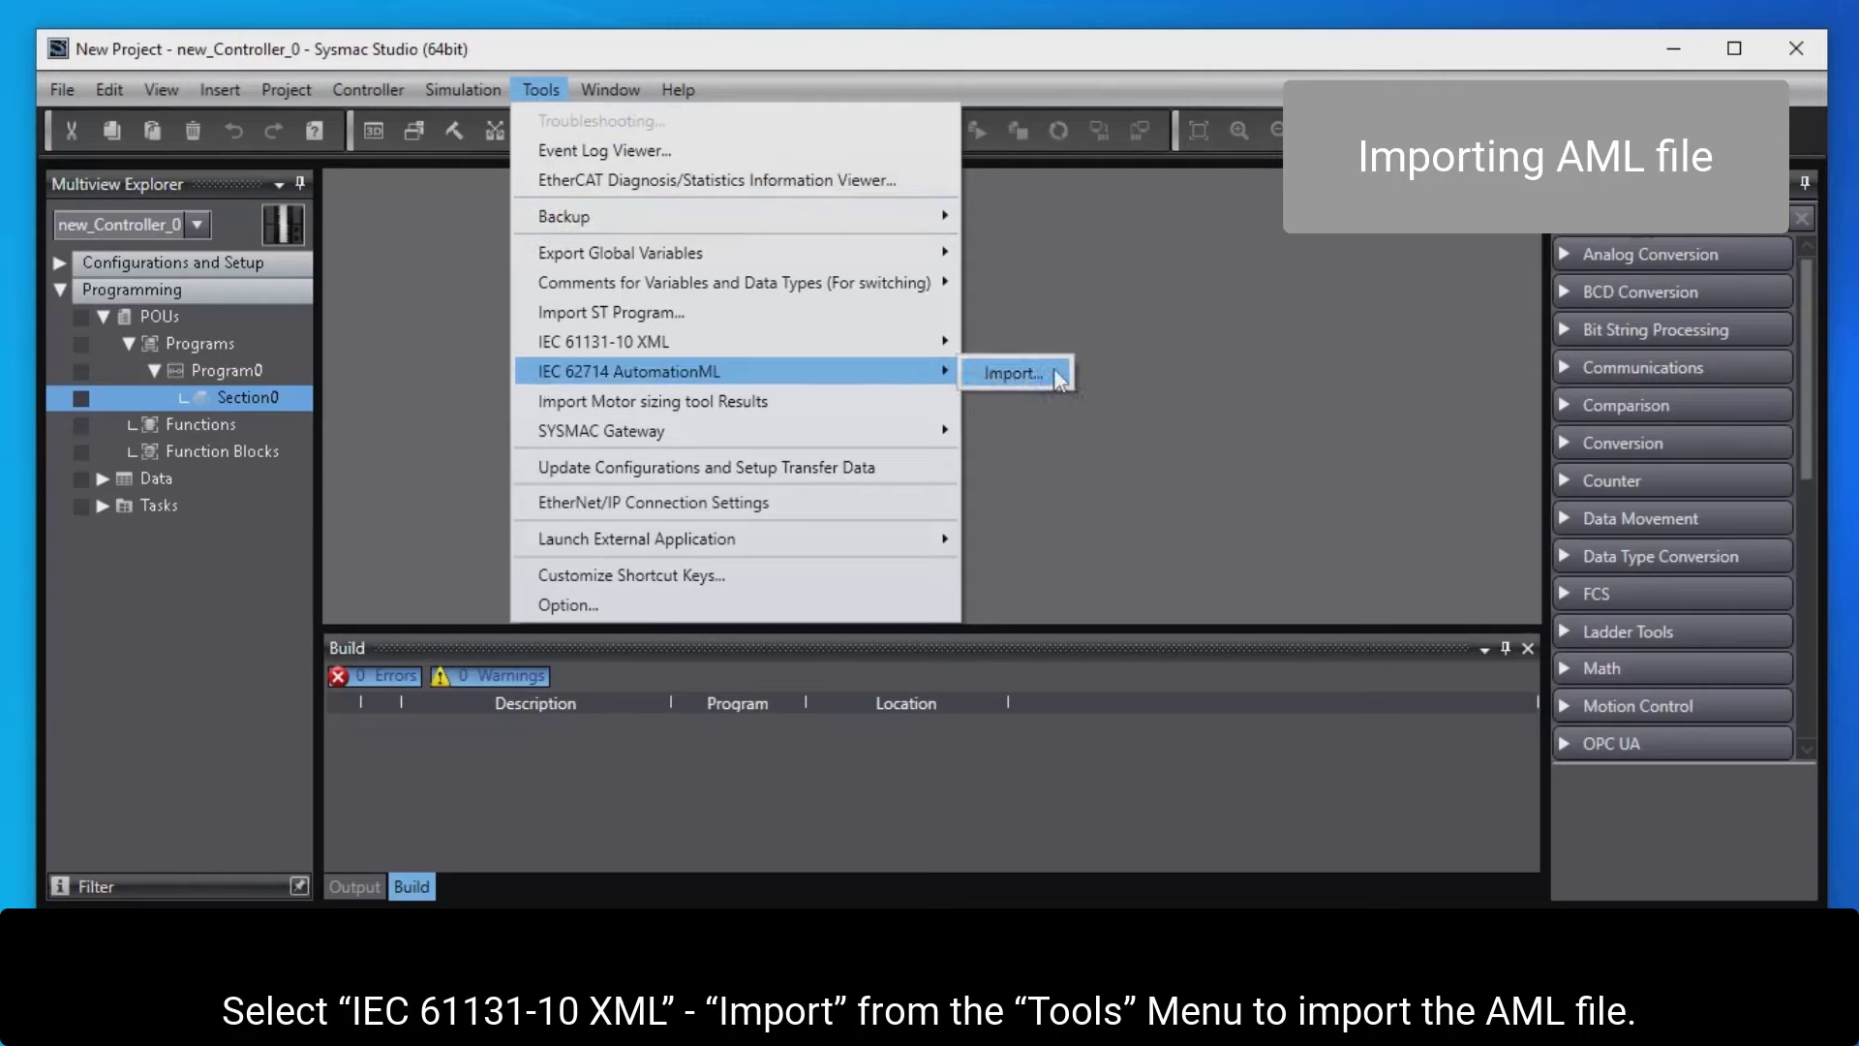
# Import SampleProject_EN.aml into the Sysmac Studio project and execute the import.
pyautogui.click(1014, 374)
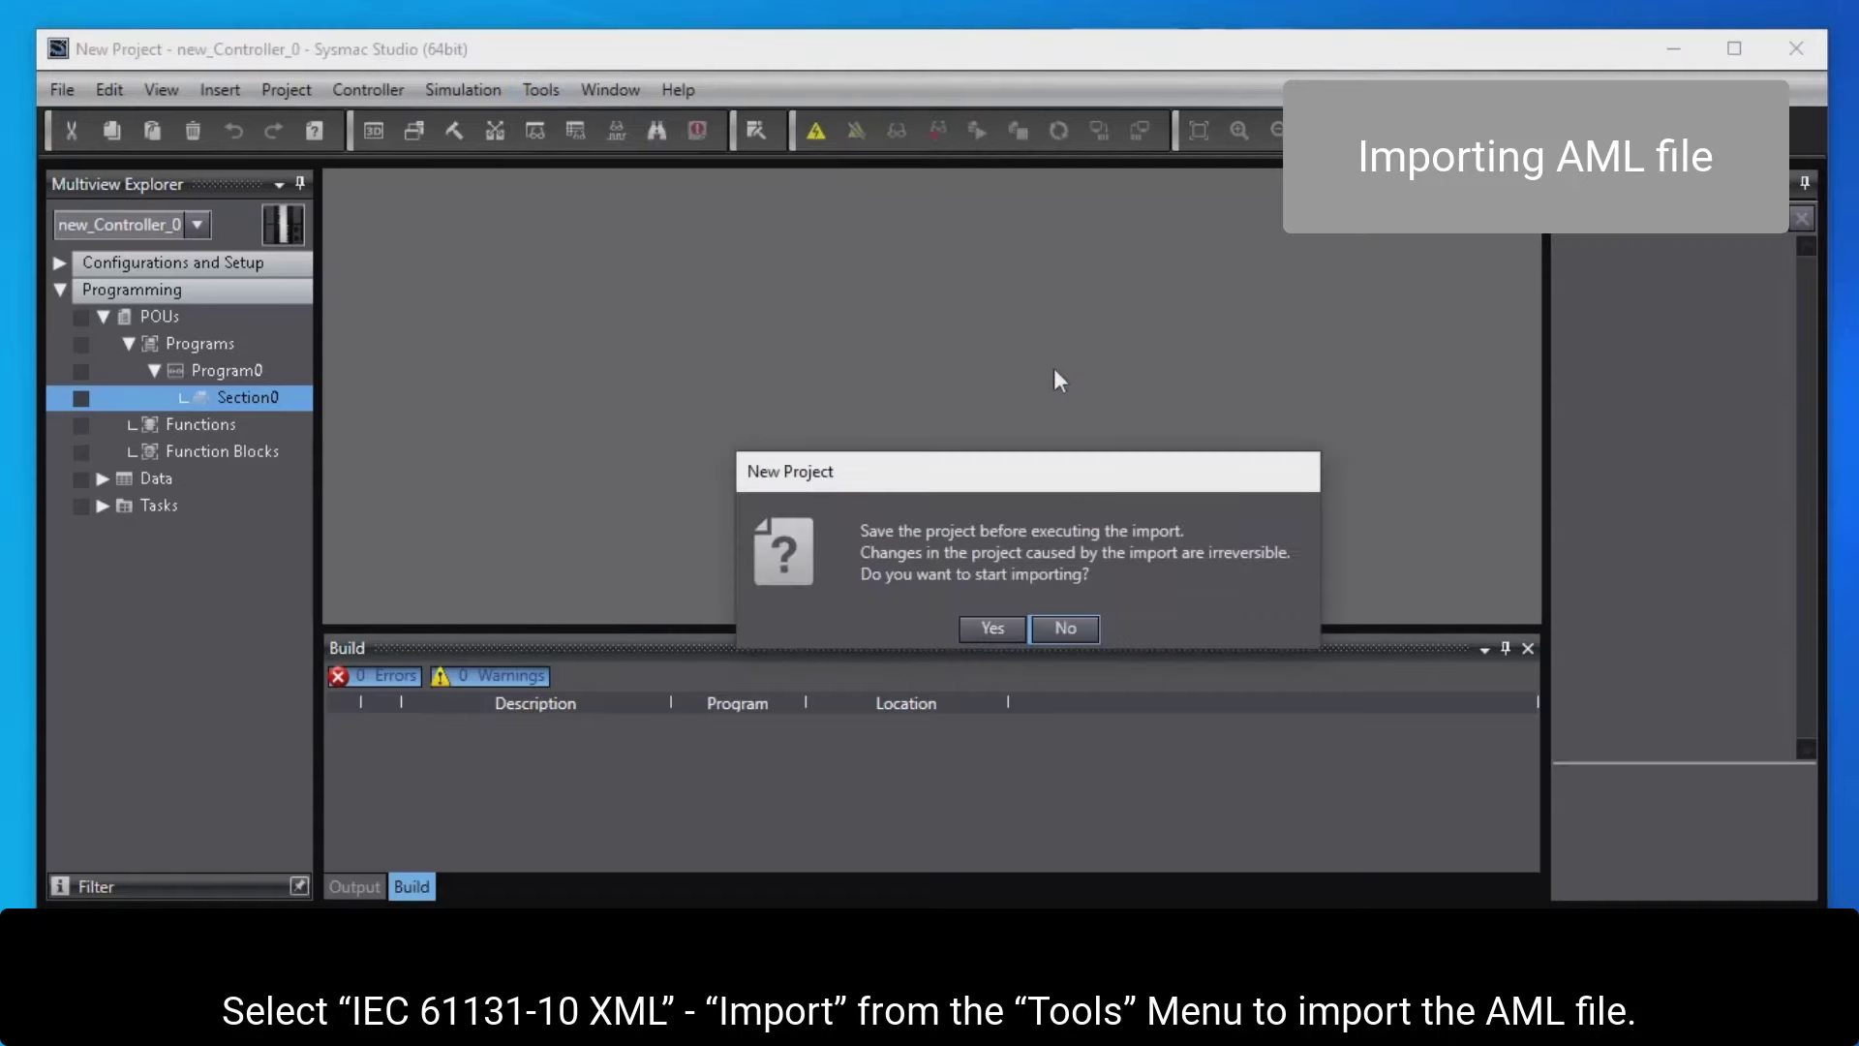
pyautogui.click(1004, 634)
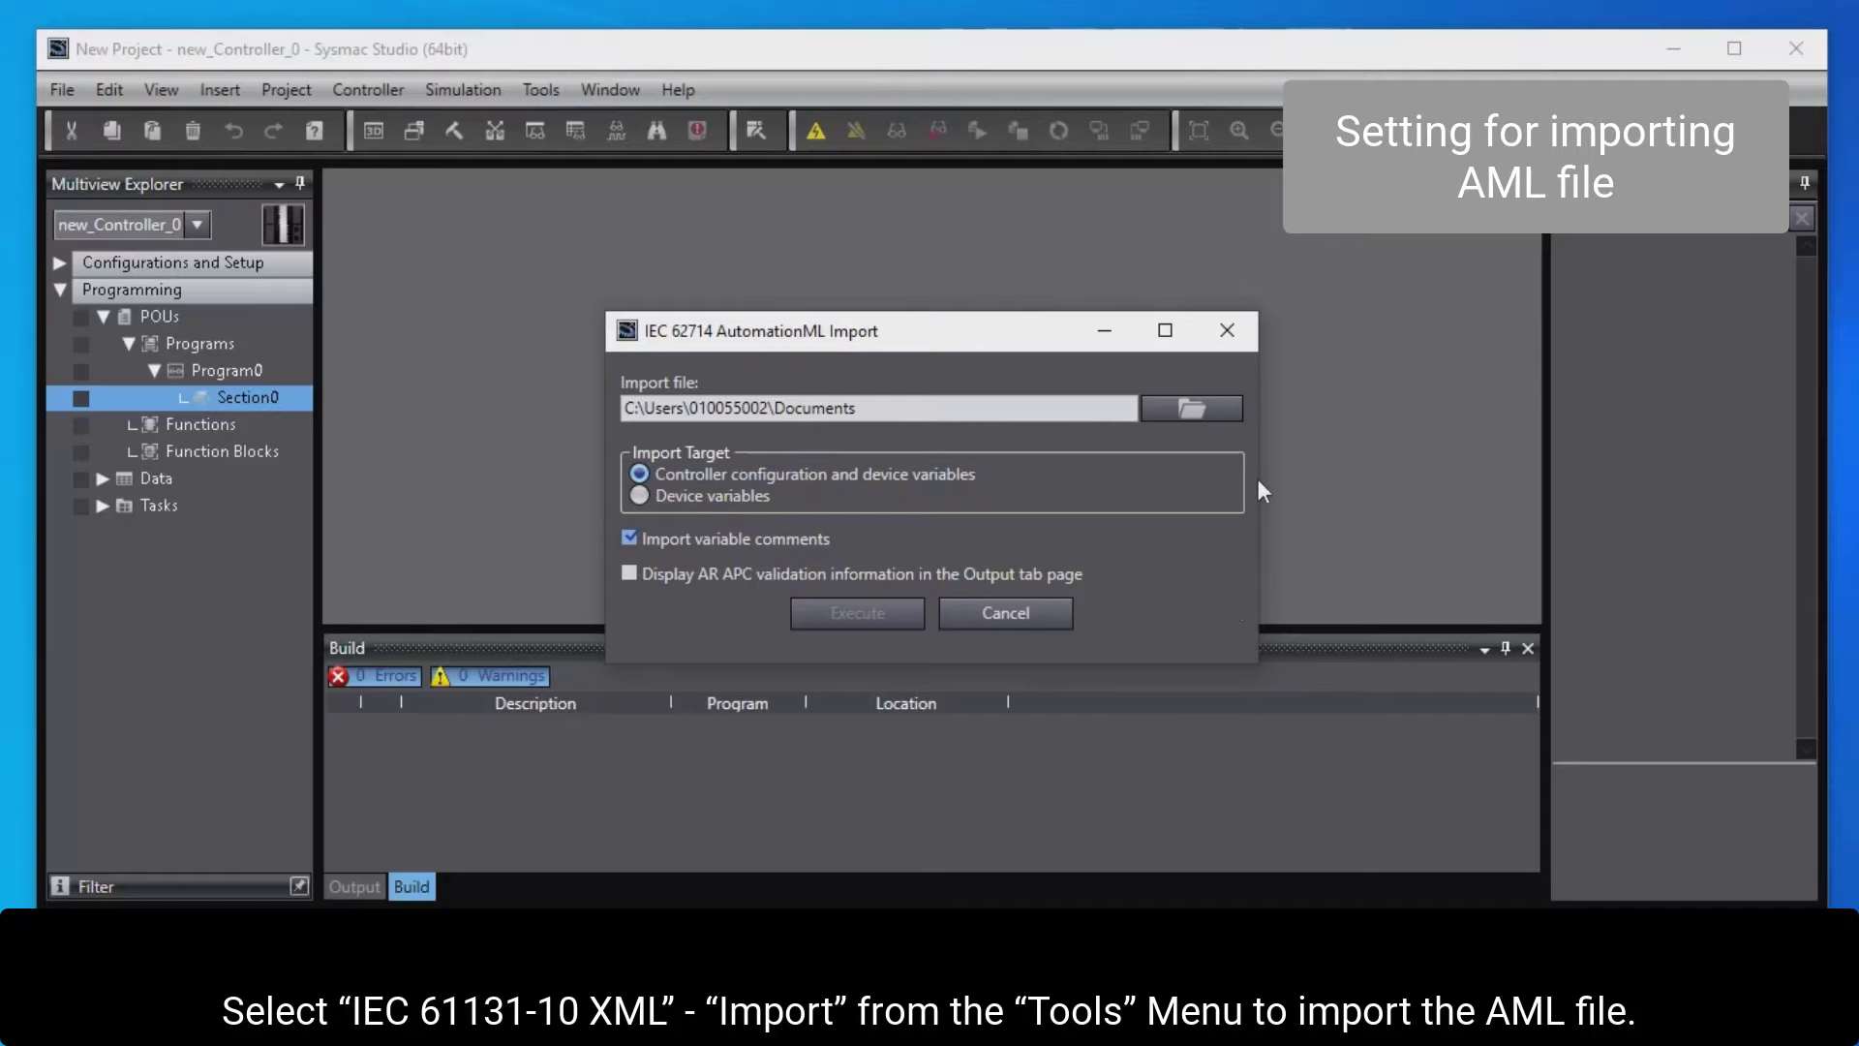
pyautogui.click(1222, 407)
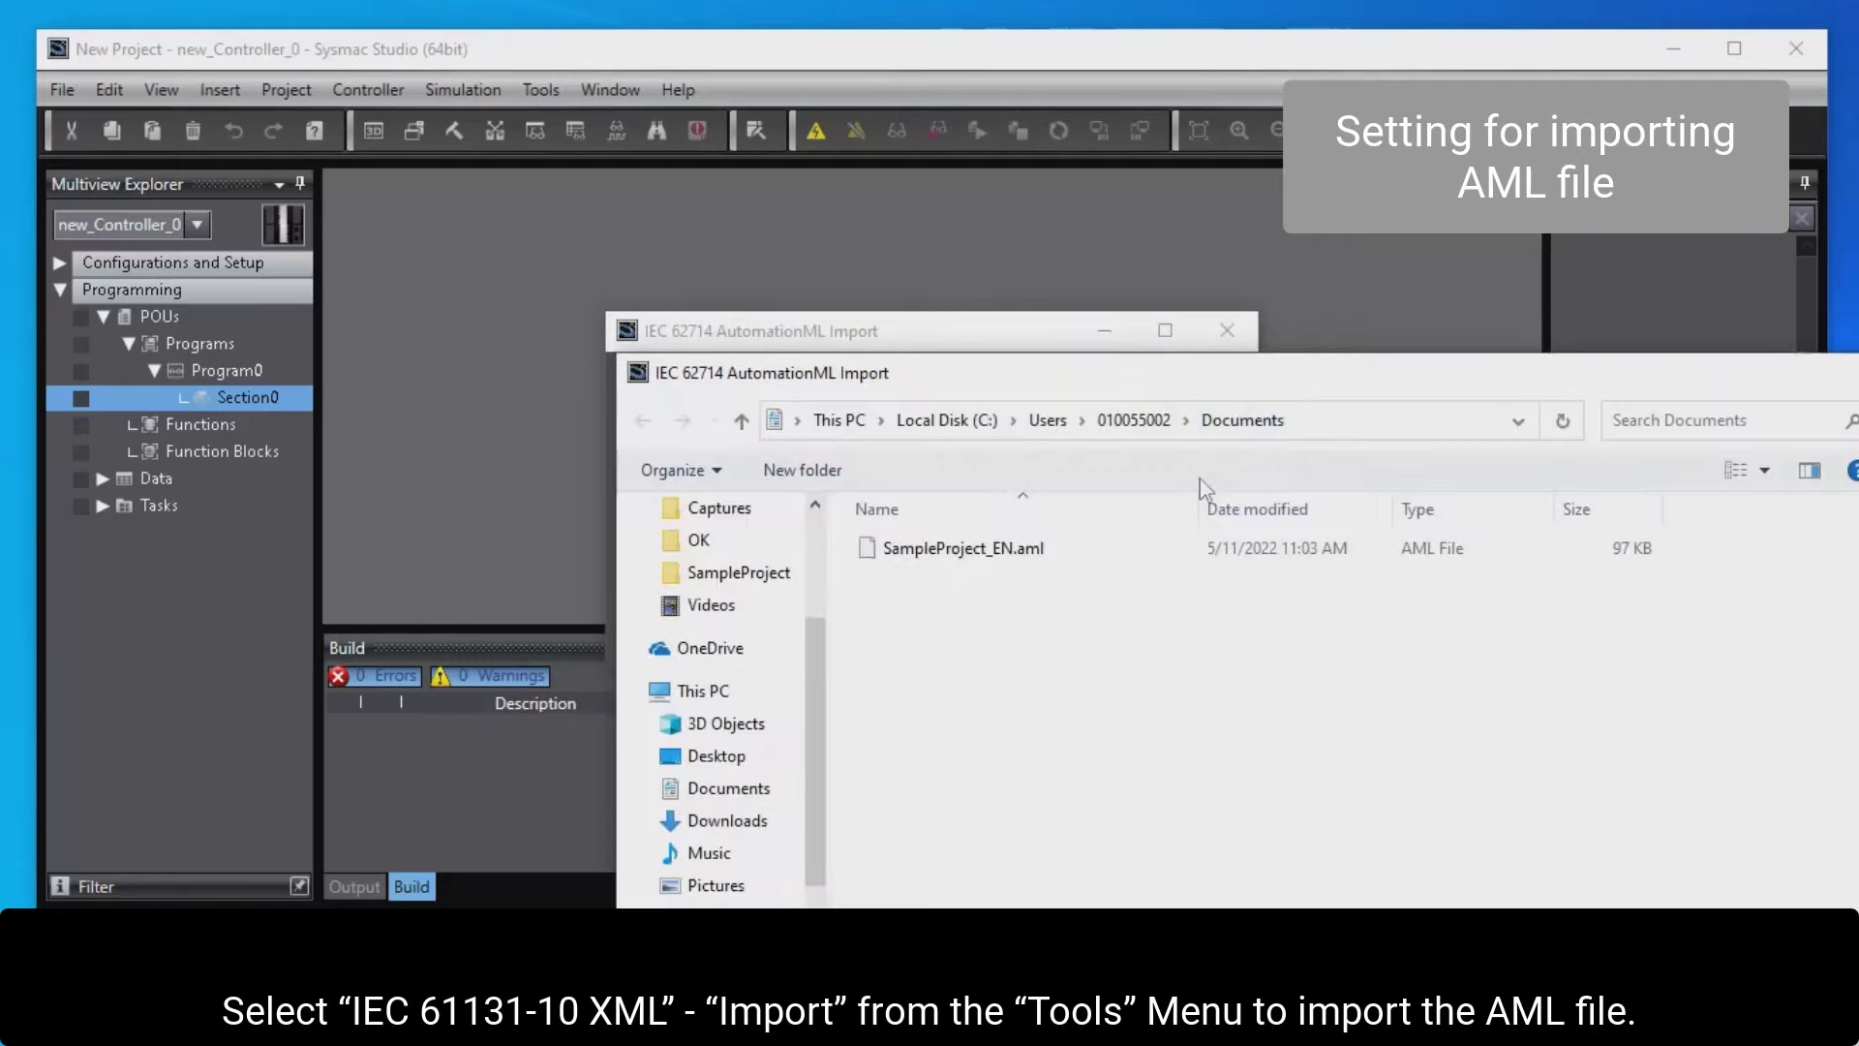
pyautogui.click(1086, 559)
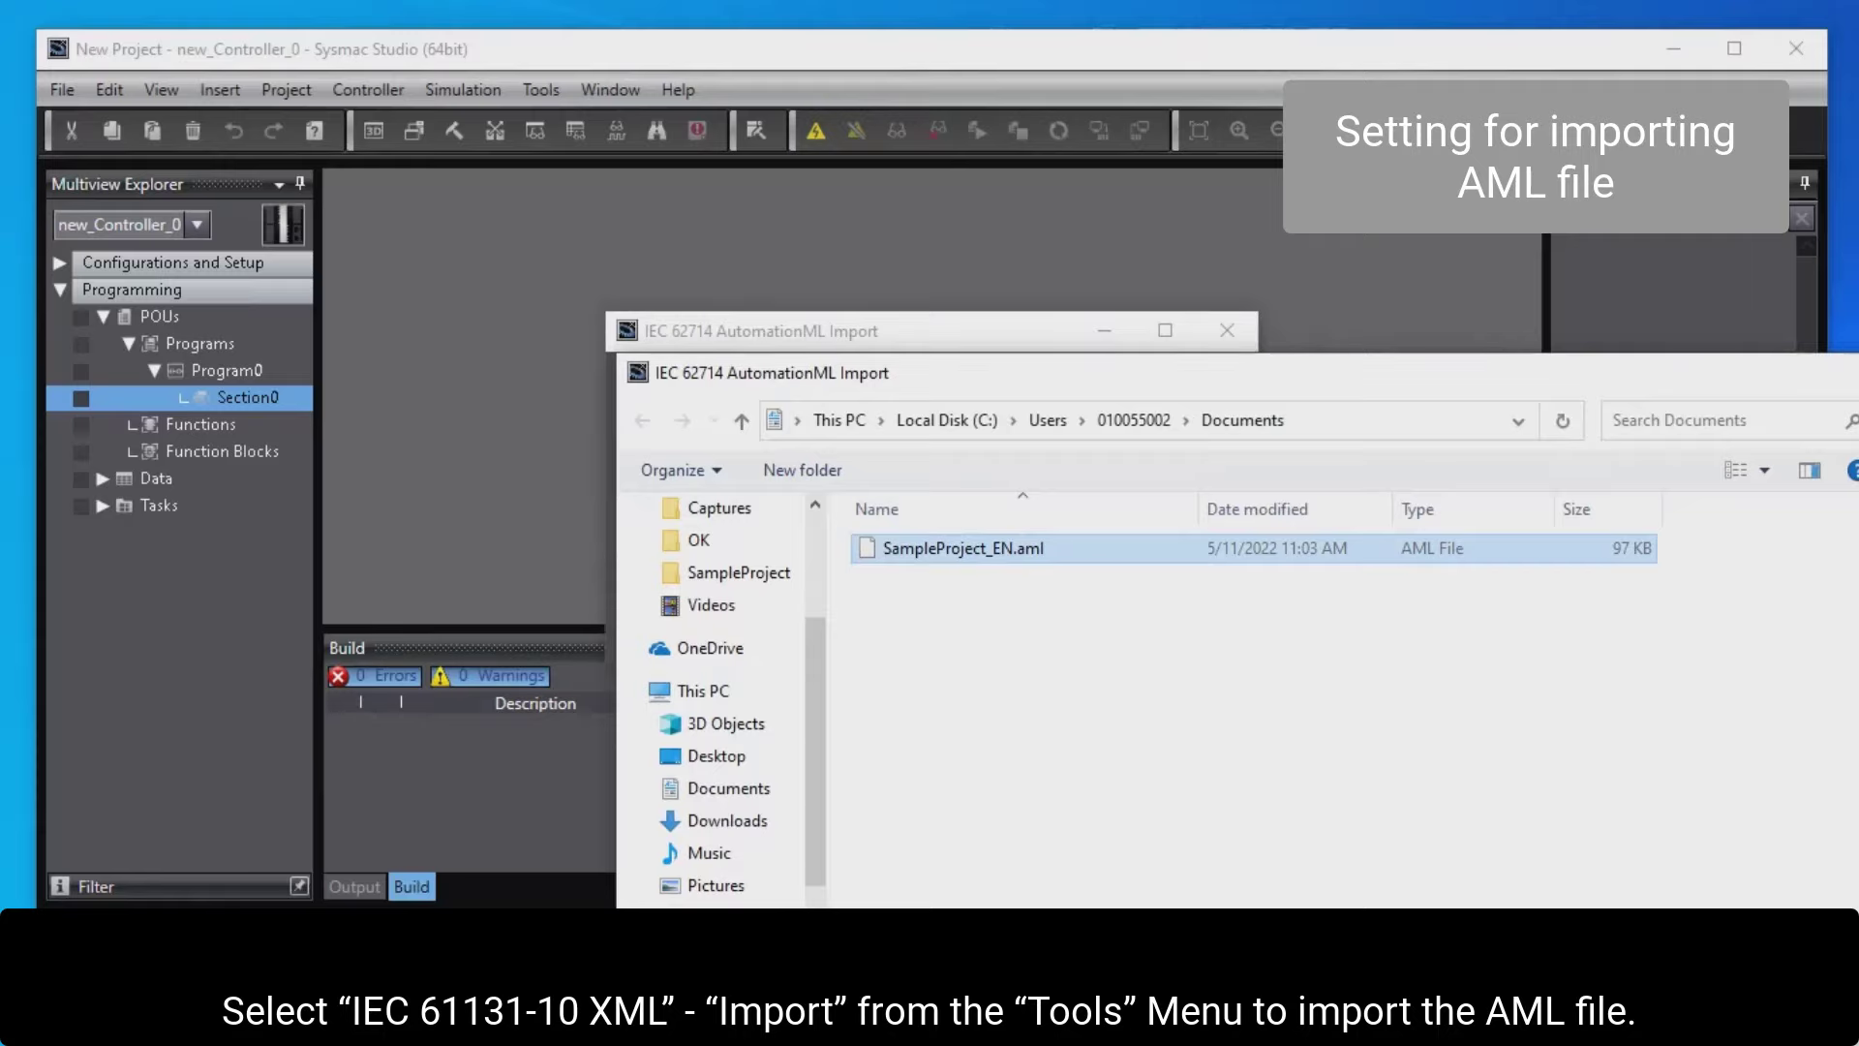
pyautogui.press('Return')
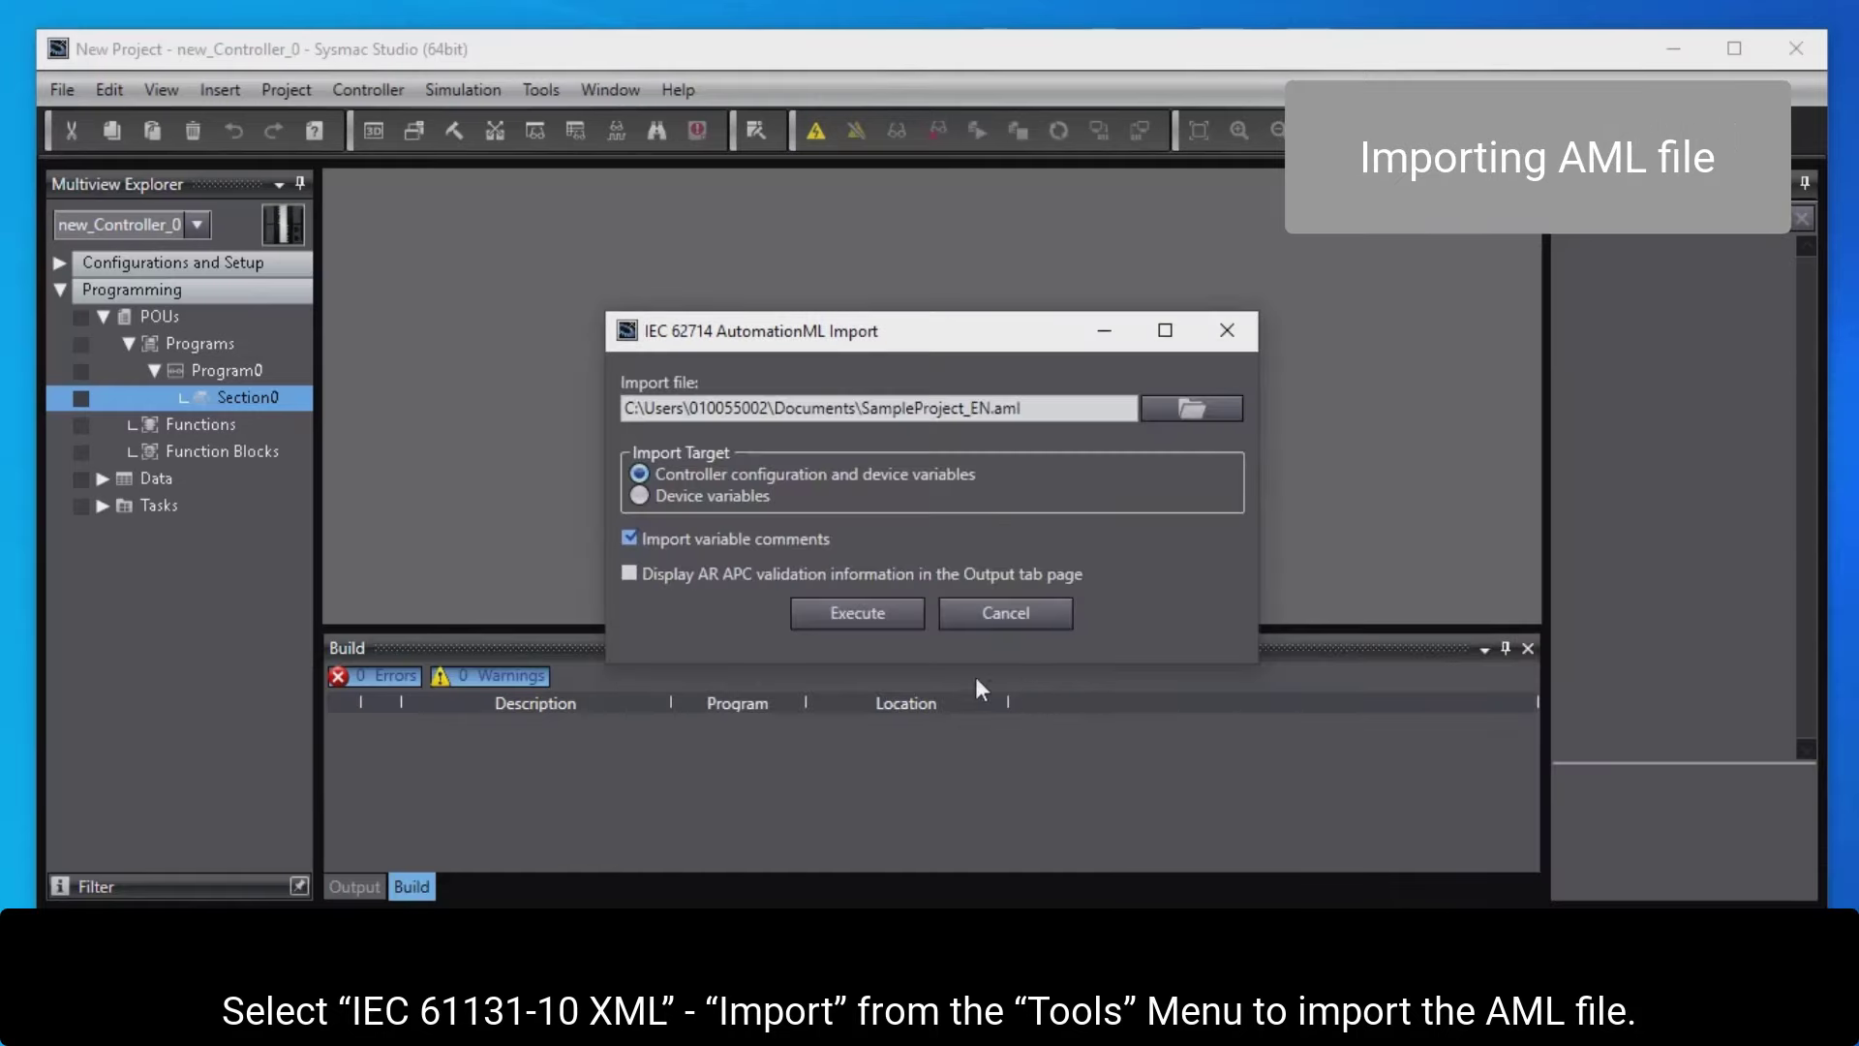
pyautogui.click(910, 615)
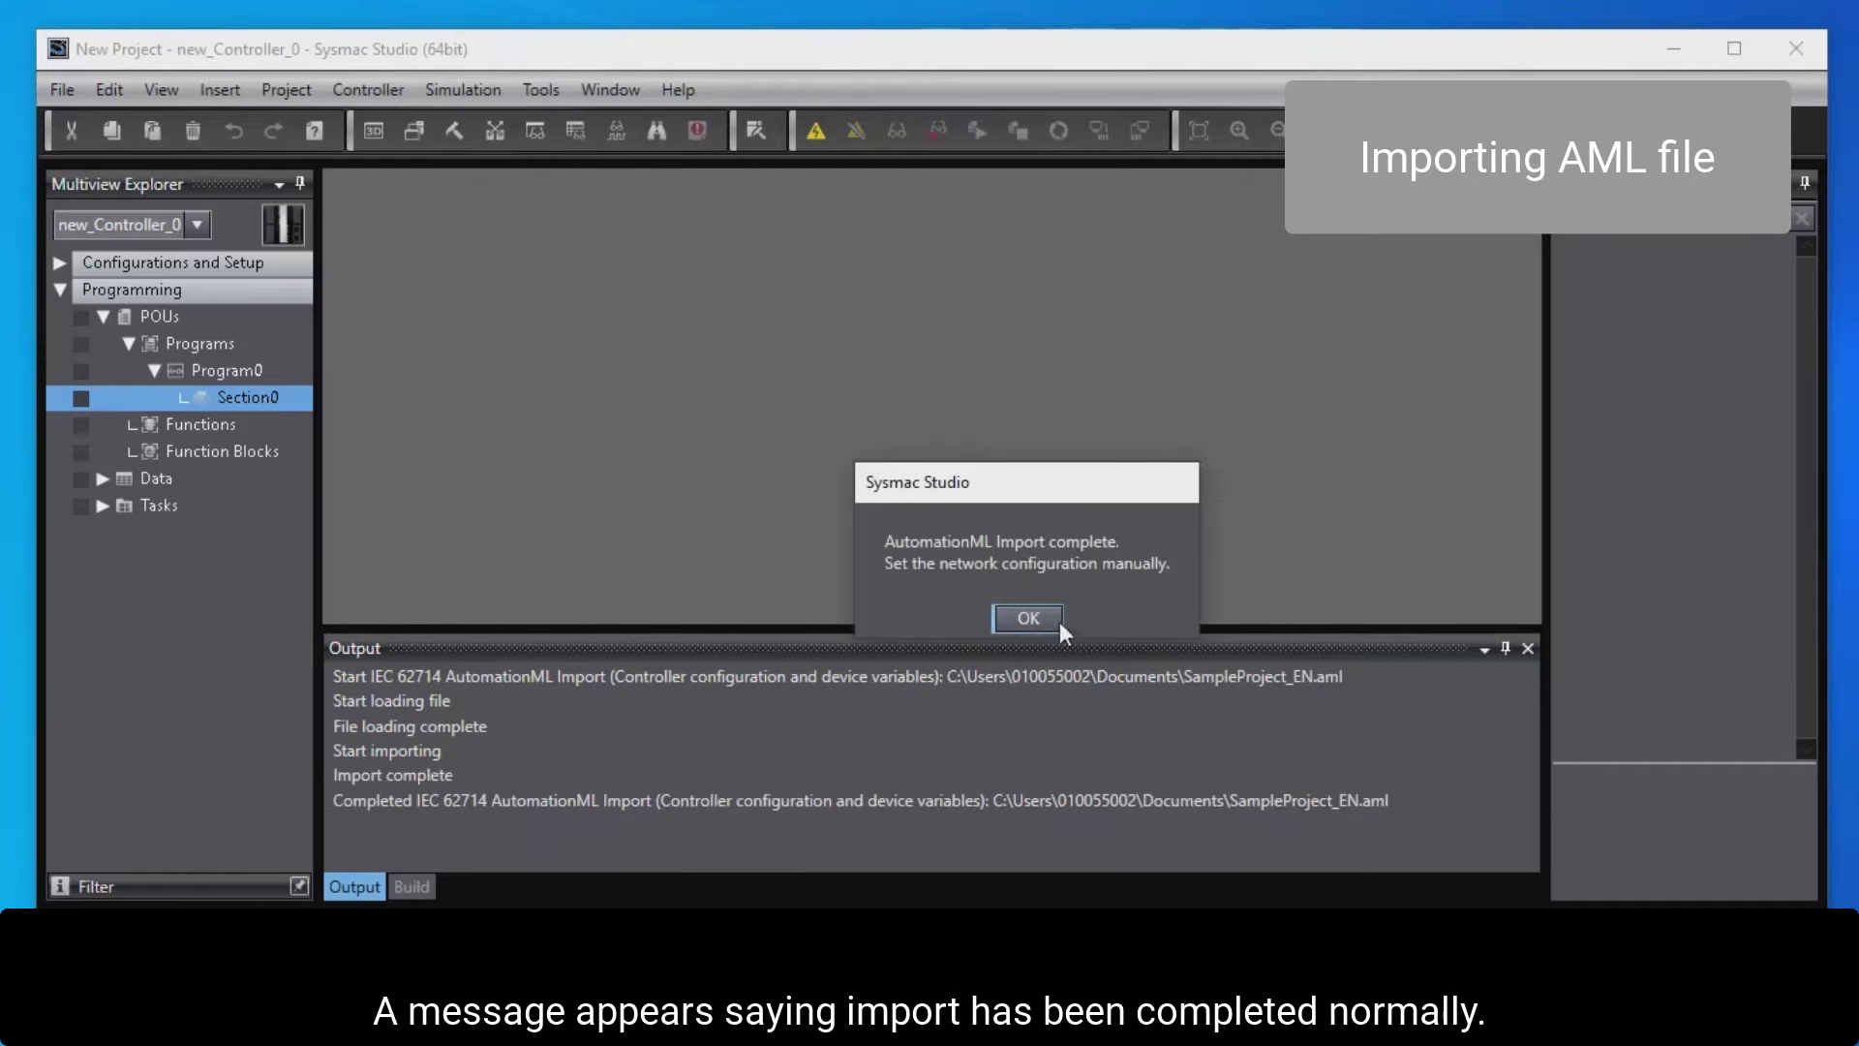
# Dismiss the completion notice and open EtherCAT under Configurations and Setup.
pyautogui.click(1027, 620)
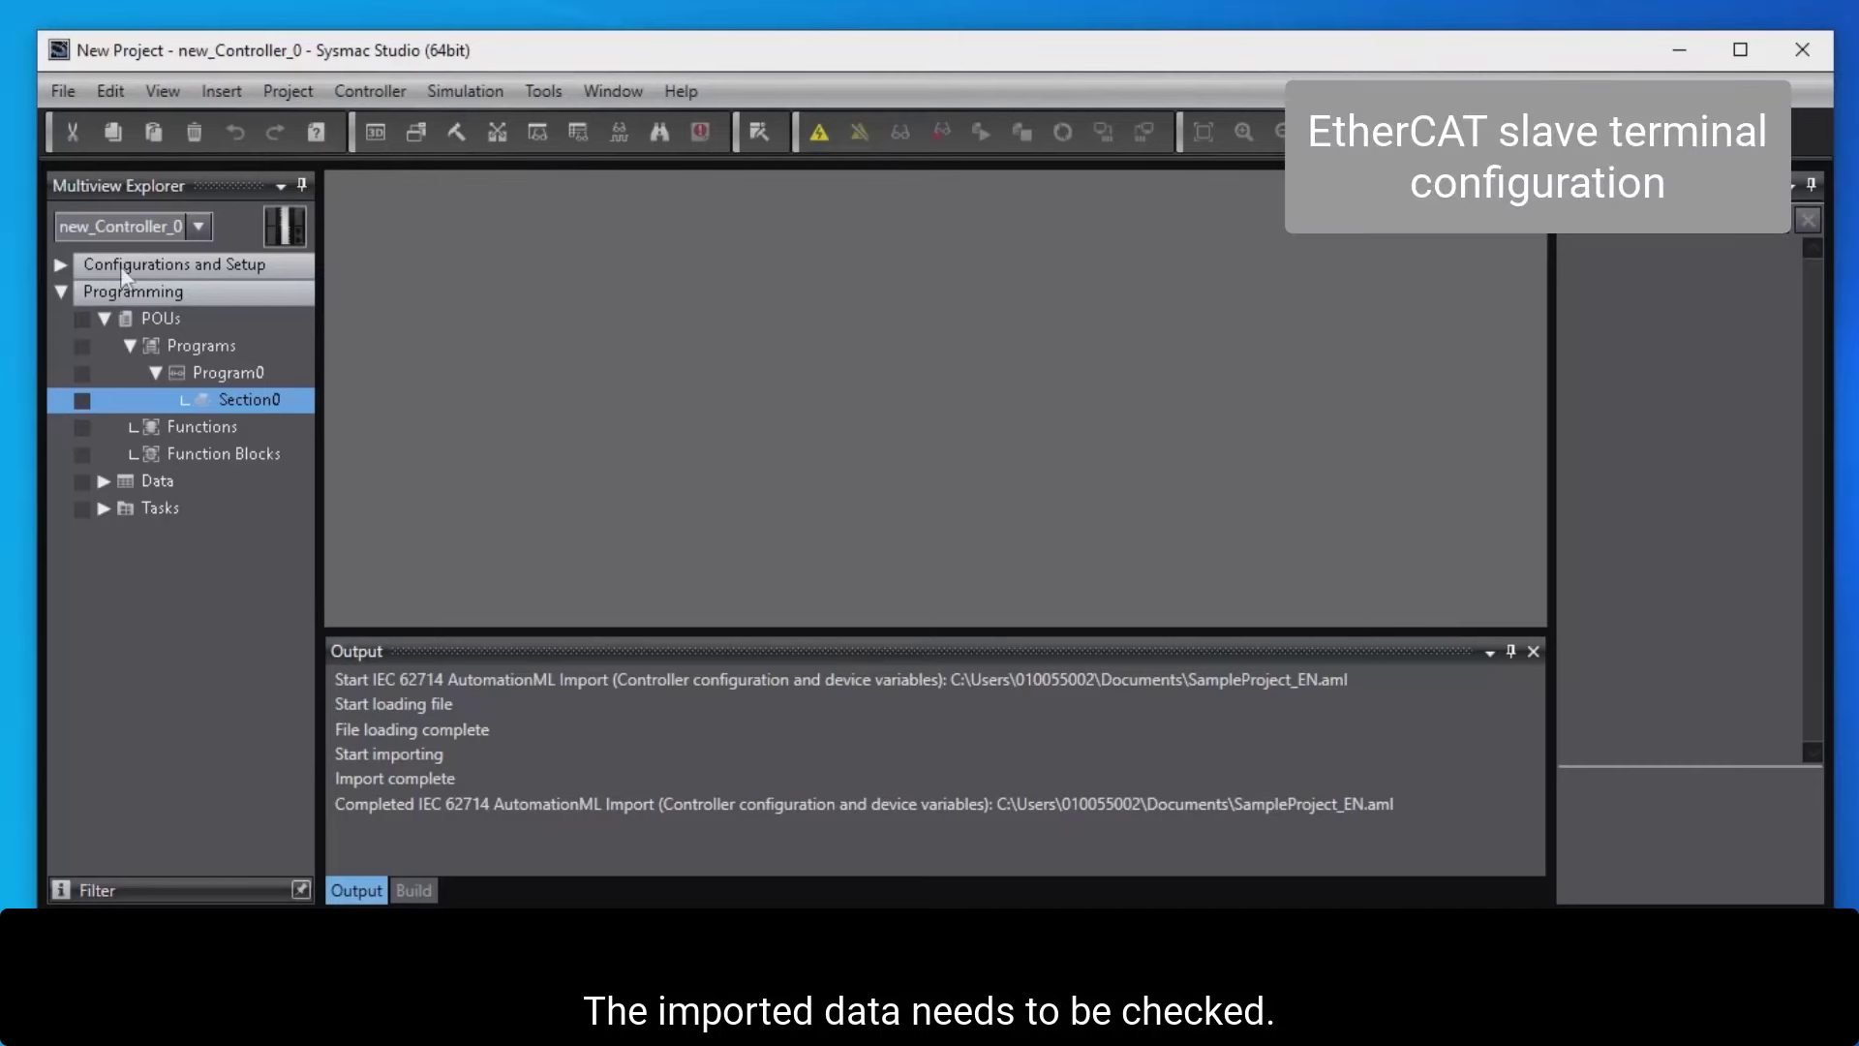
pyautogui.click(60, 265)
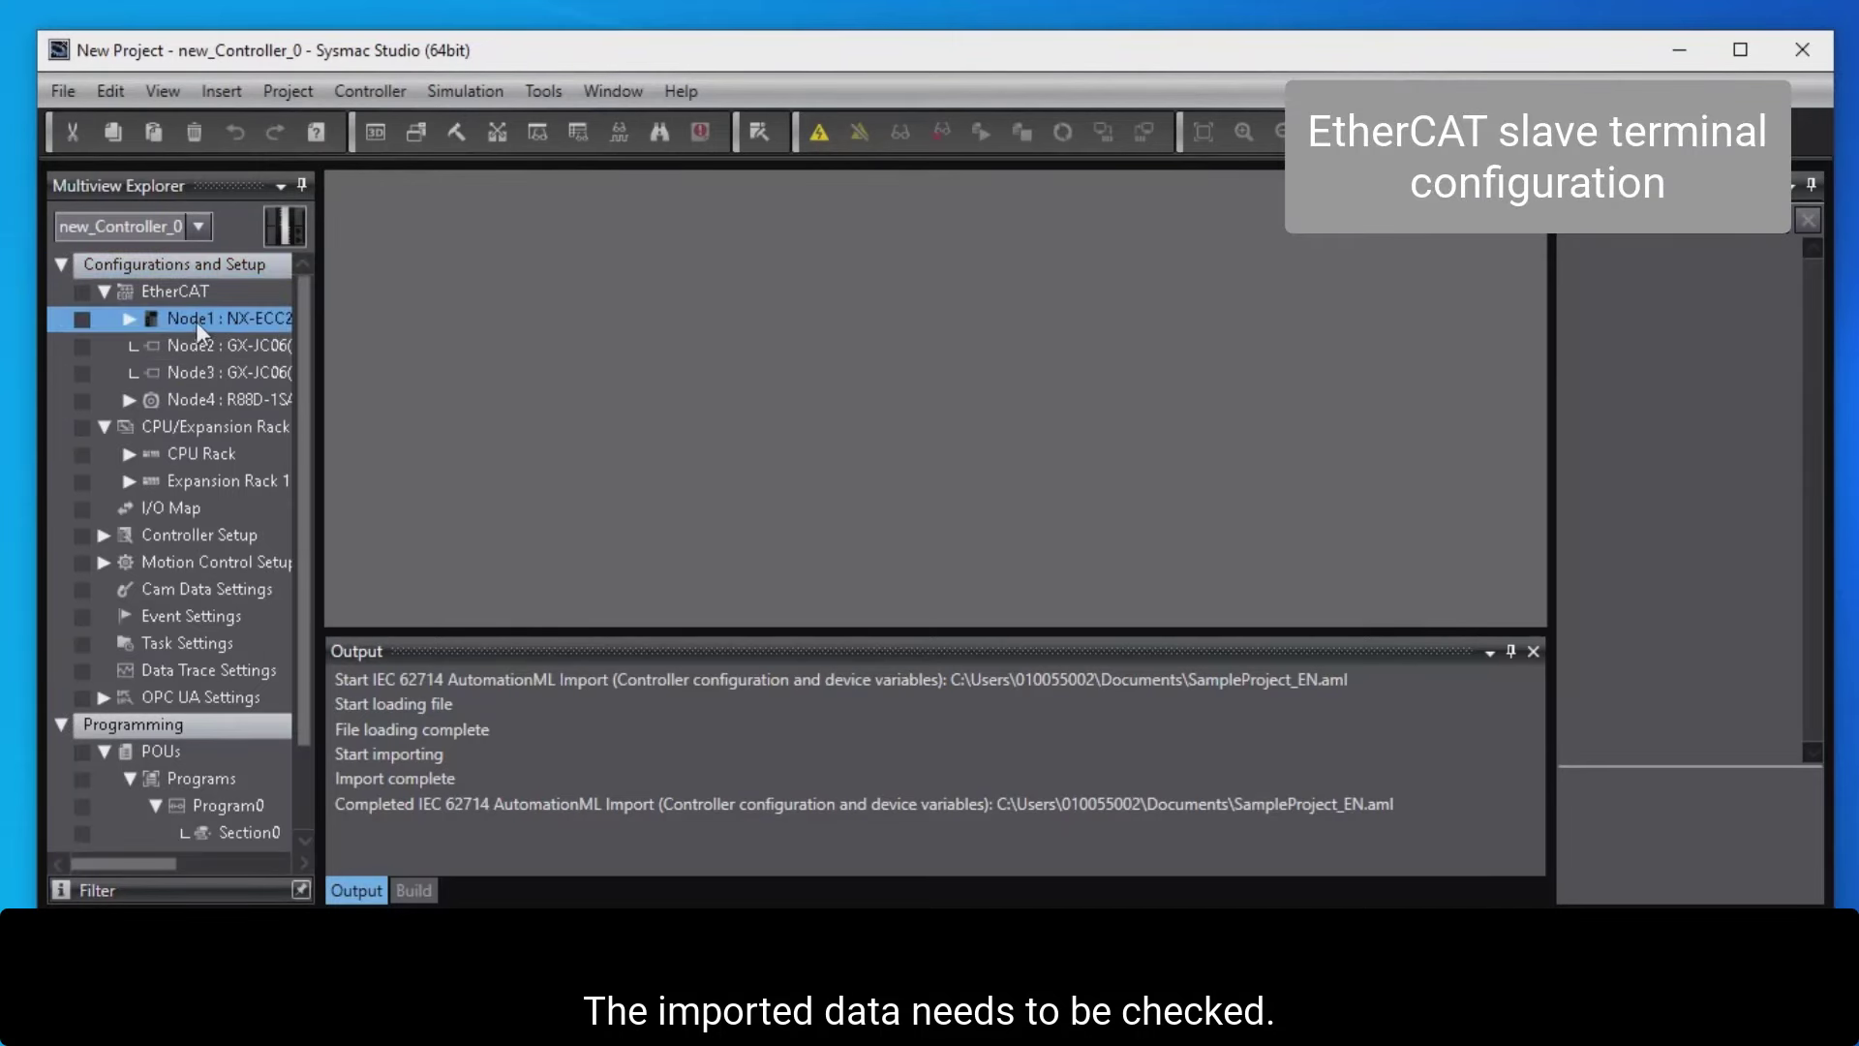
pyautogui.click(170, 298)
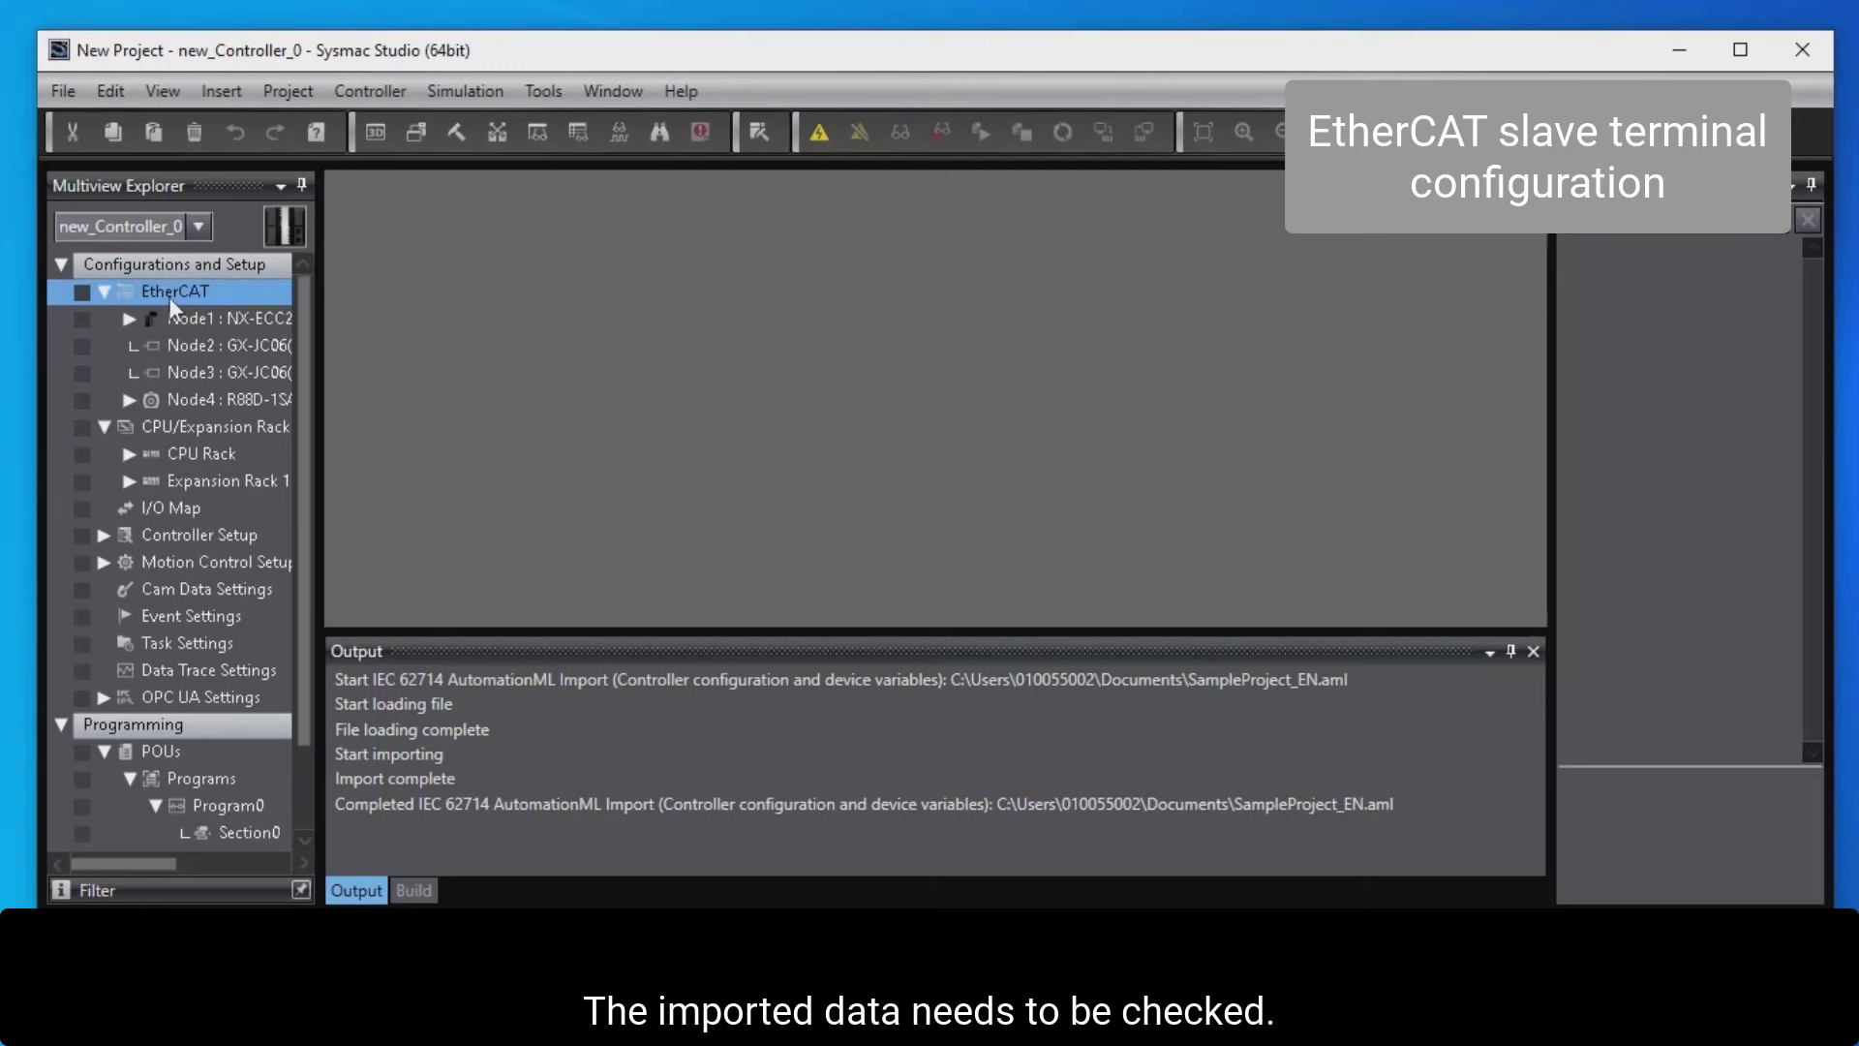
pyautogui.doubleClick(252, 292)
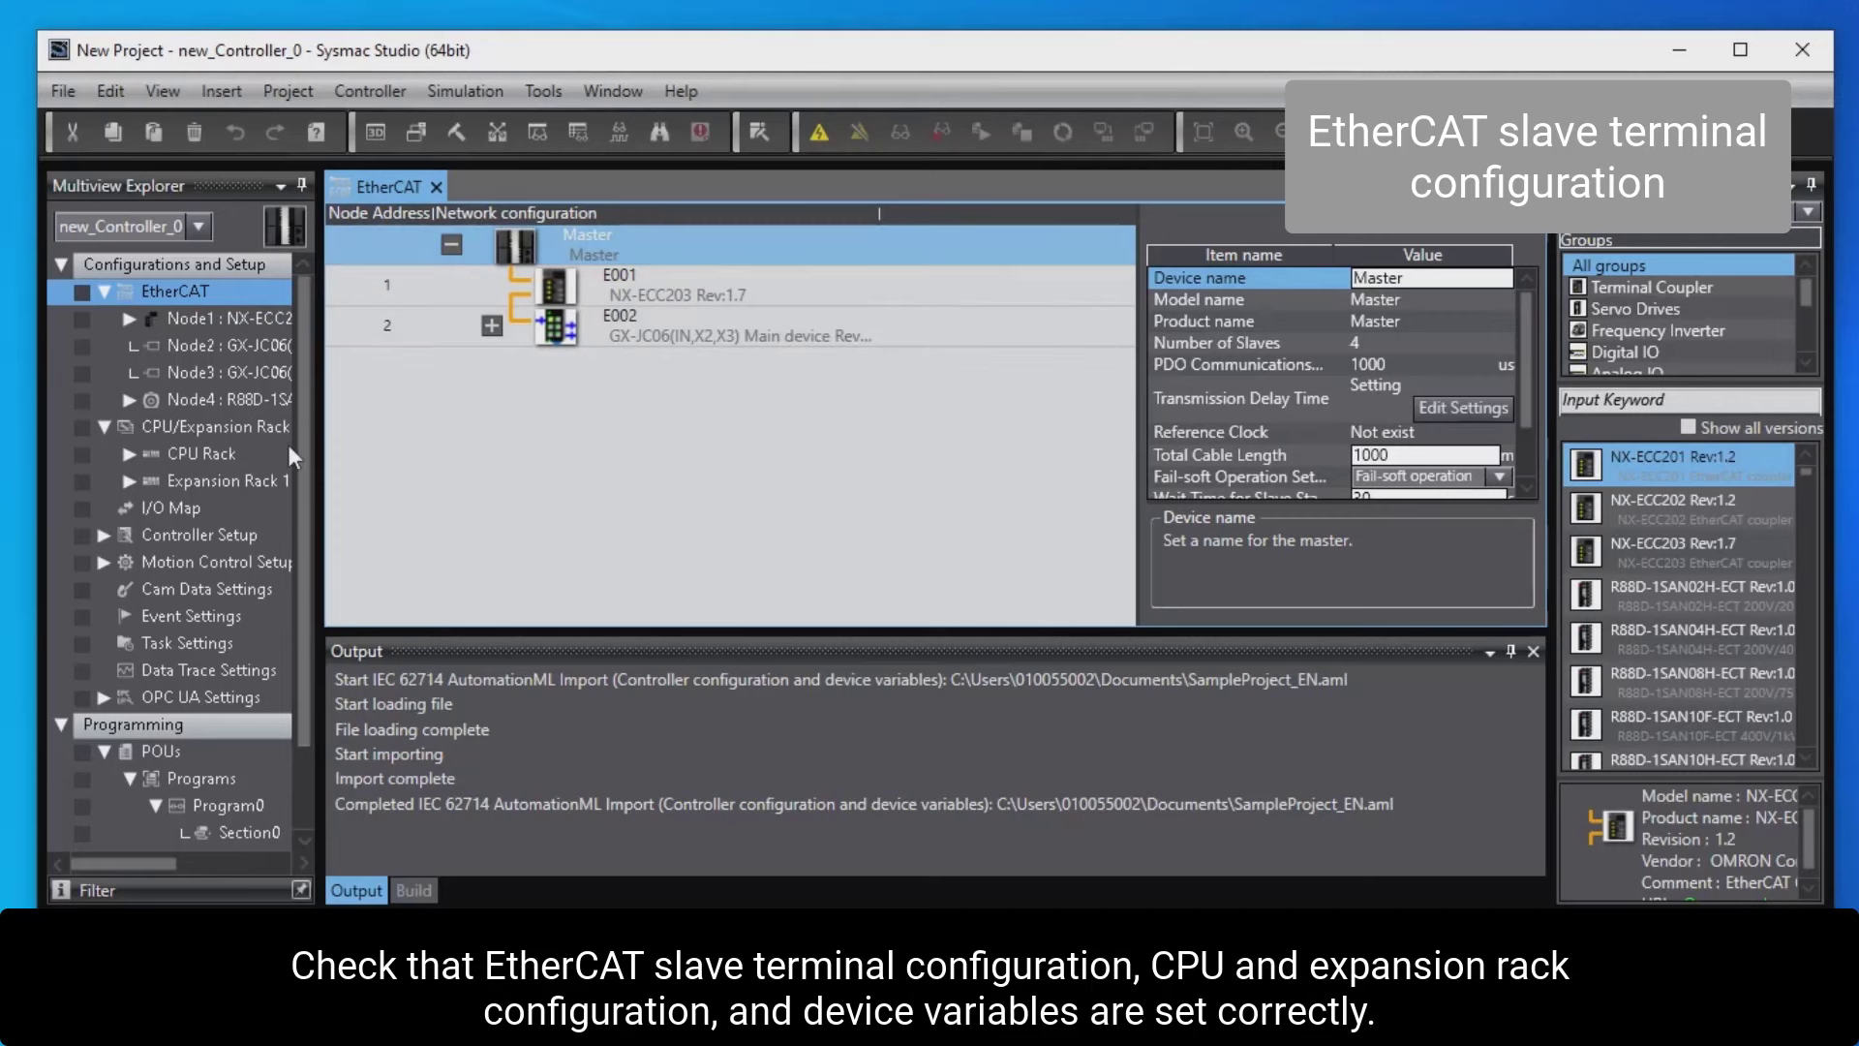
pyautogui.click(246, 430)
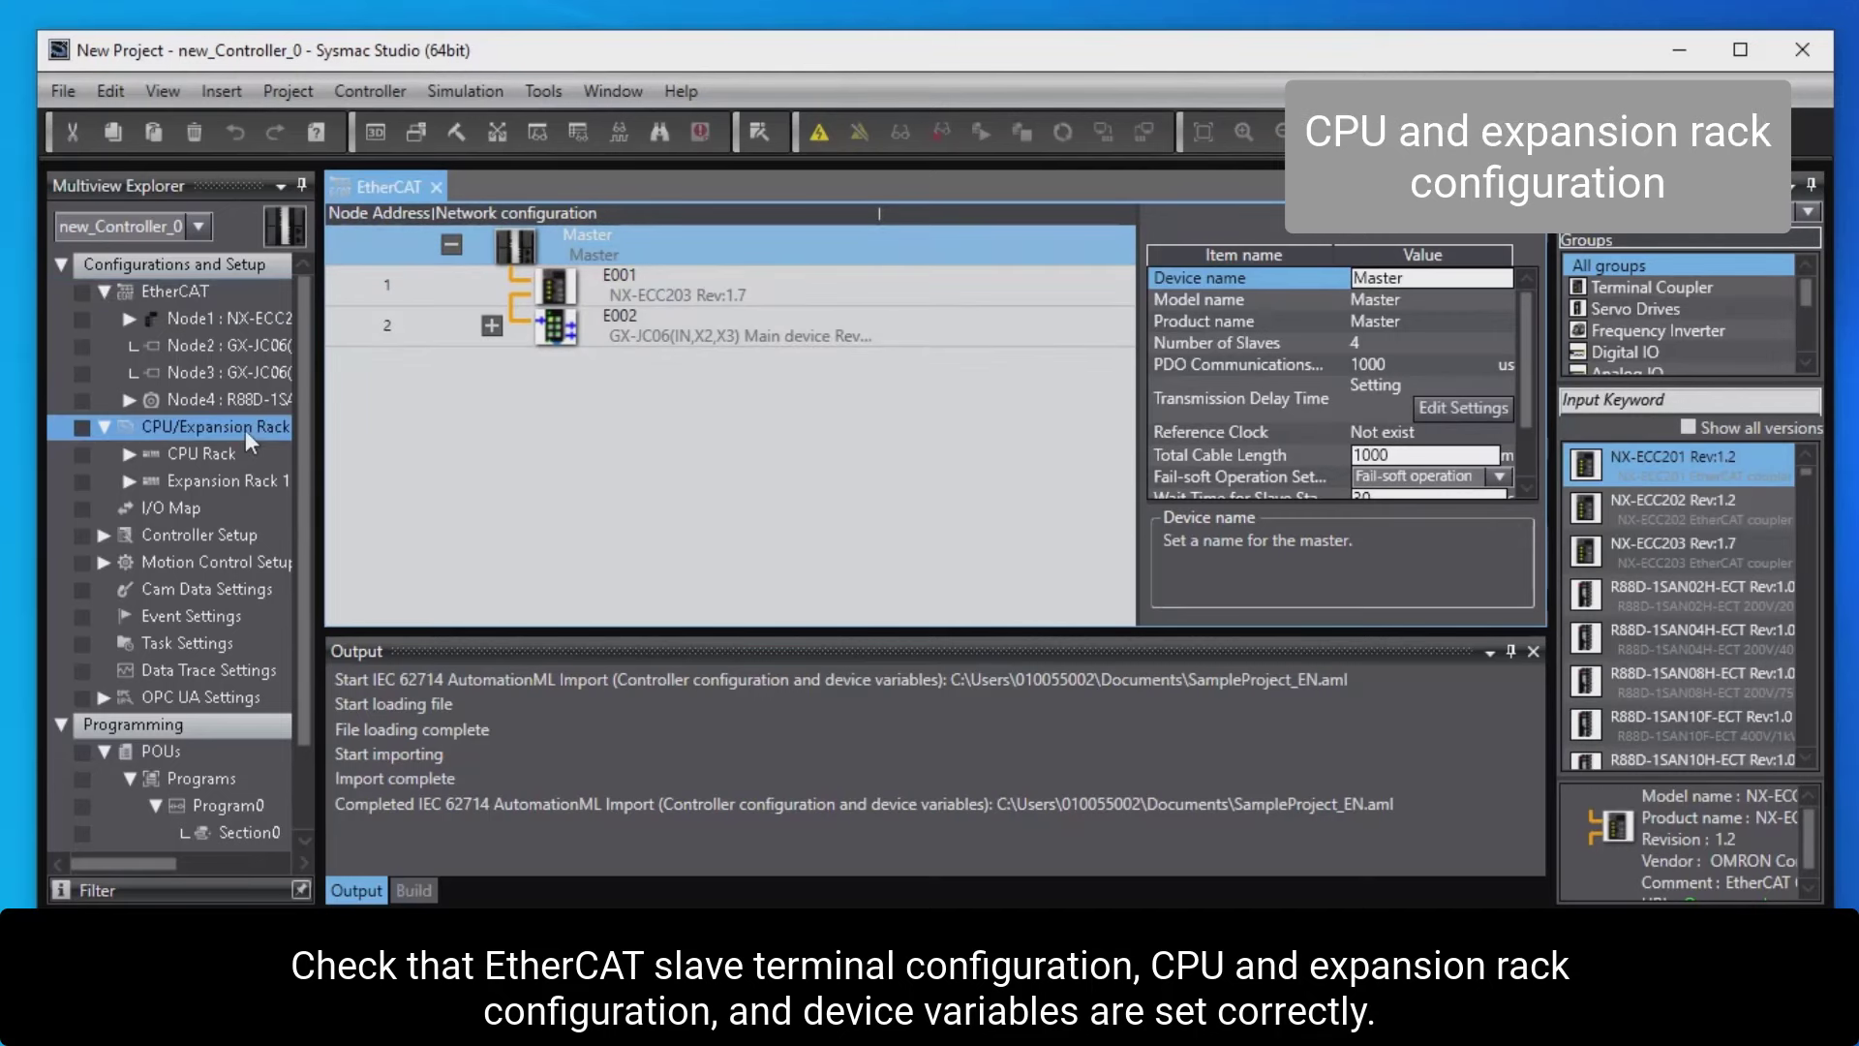
# Check the CJ1W-DA08C and CJ1W-EIP21 units in the CPU/Expansion Rack, then open the I/O Map.
pyautogui.doubleClick(246, 431)
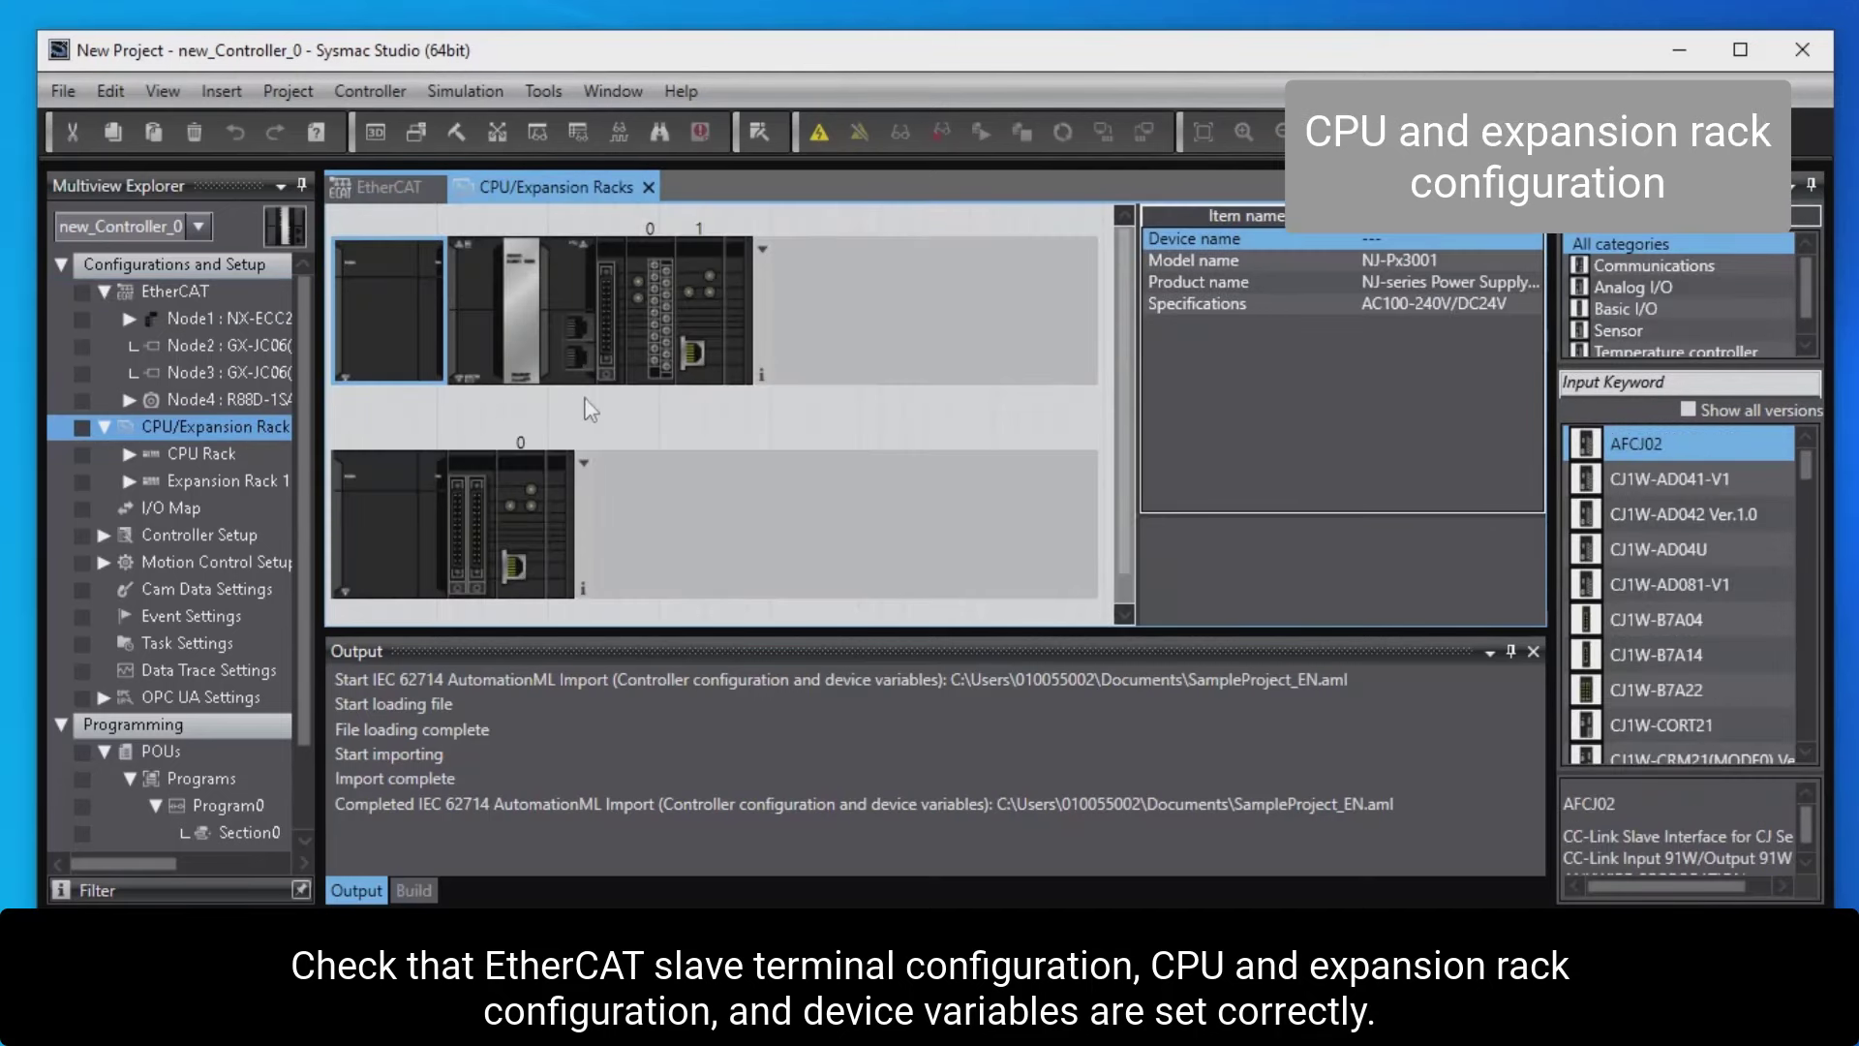
pyautogui.click(665, 328)
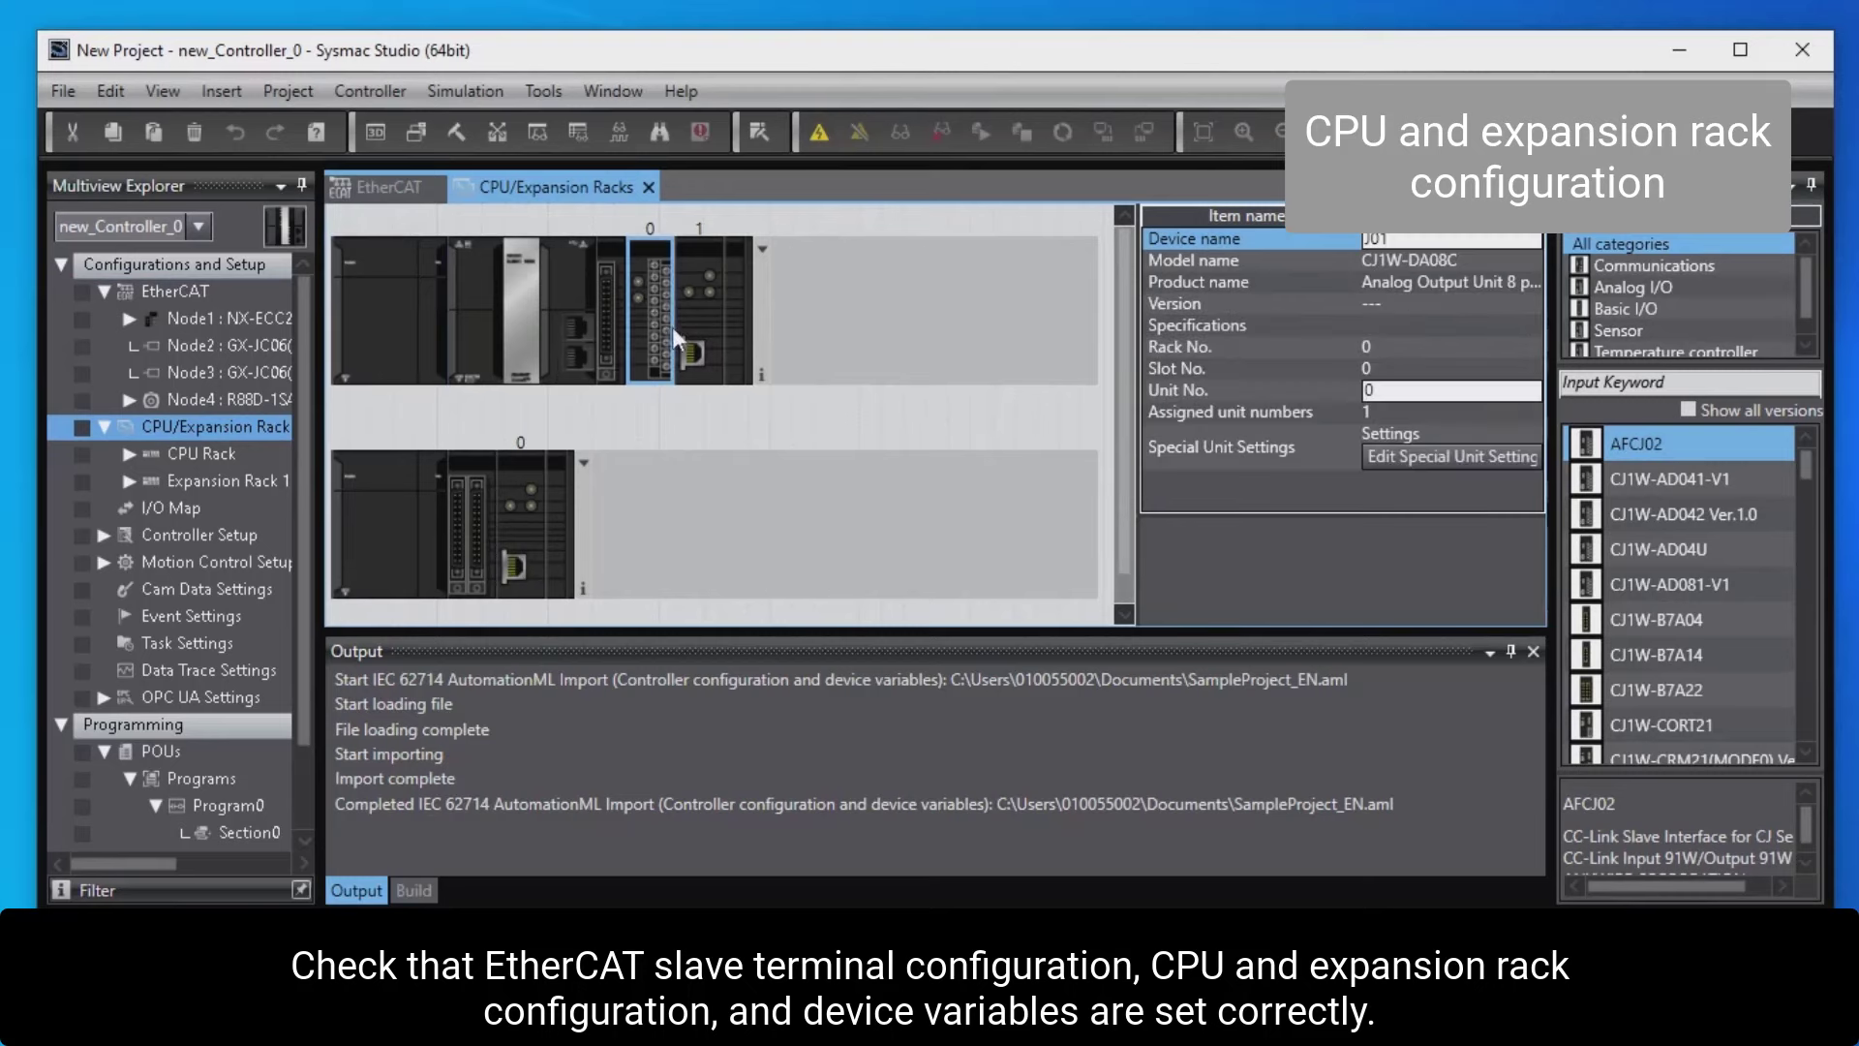
pyautogui.click(714, 341)
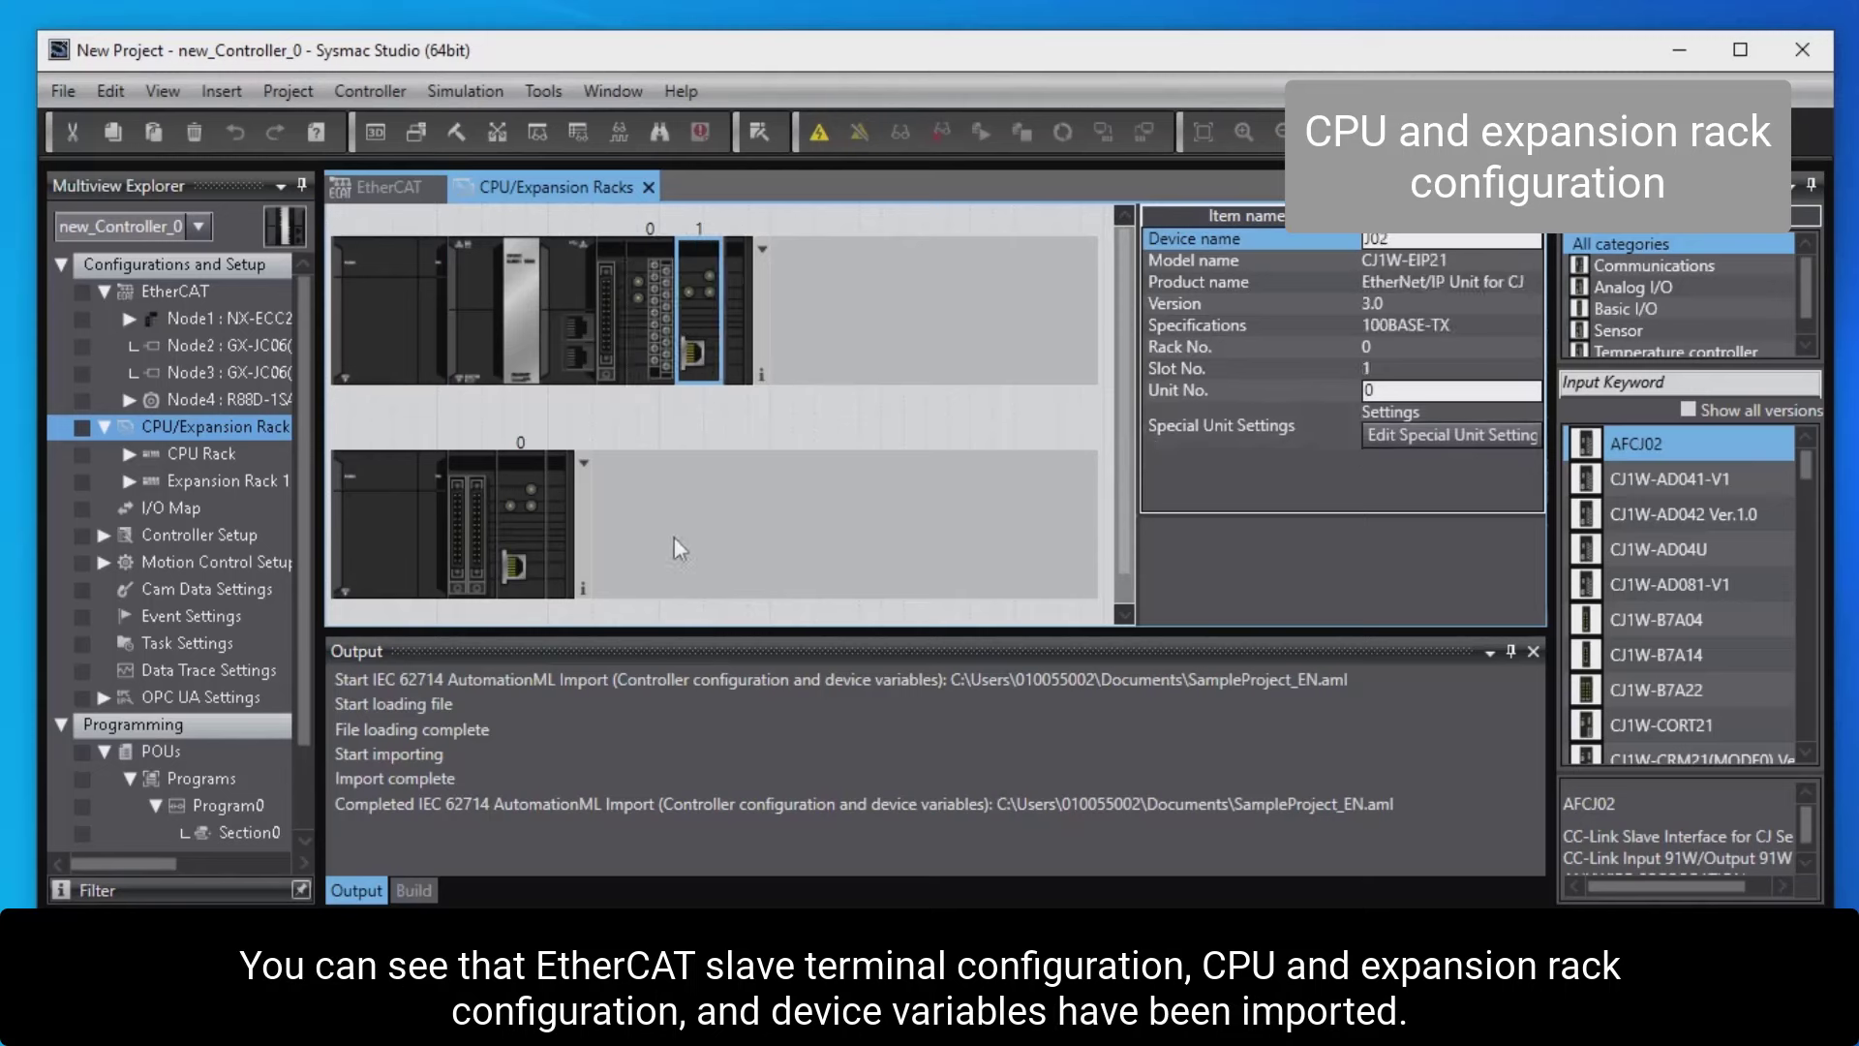
pyautogui.doubleClick(221, 503)
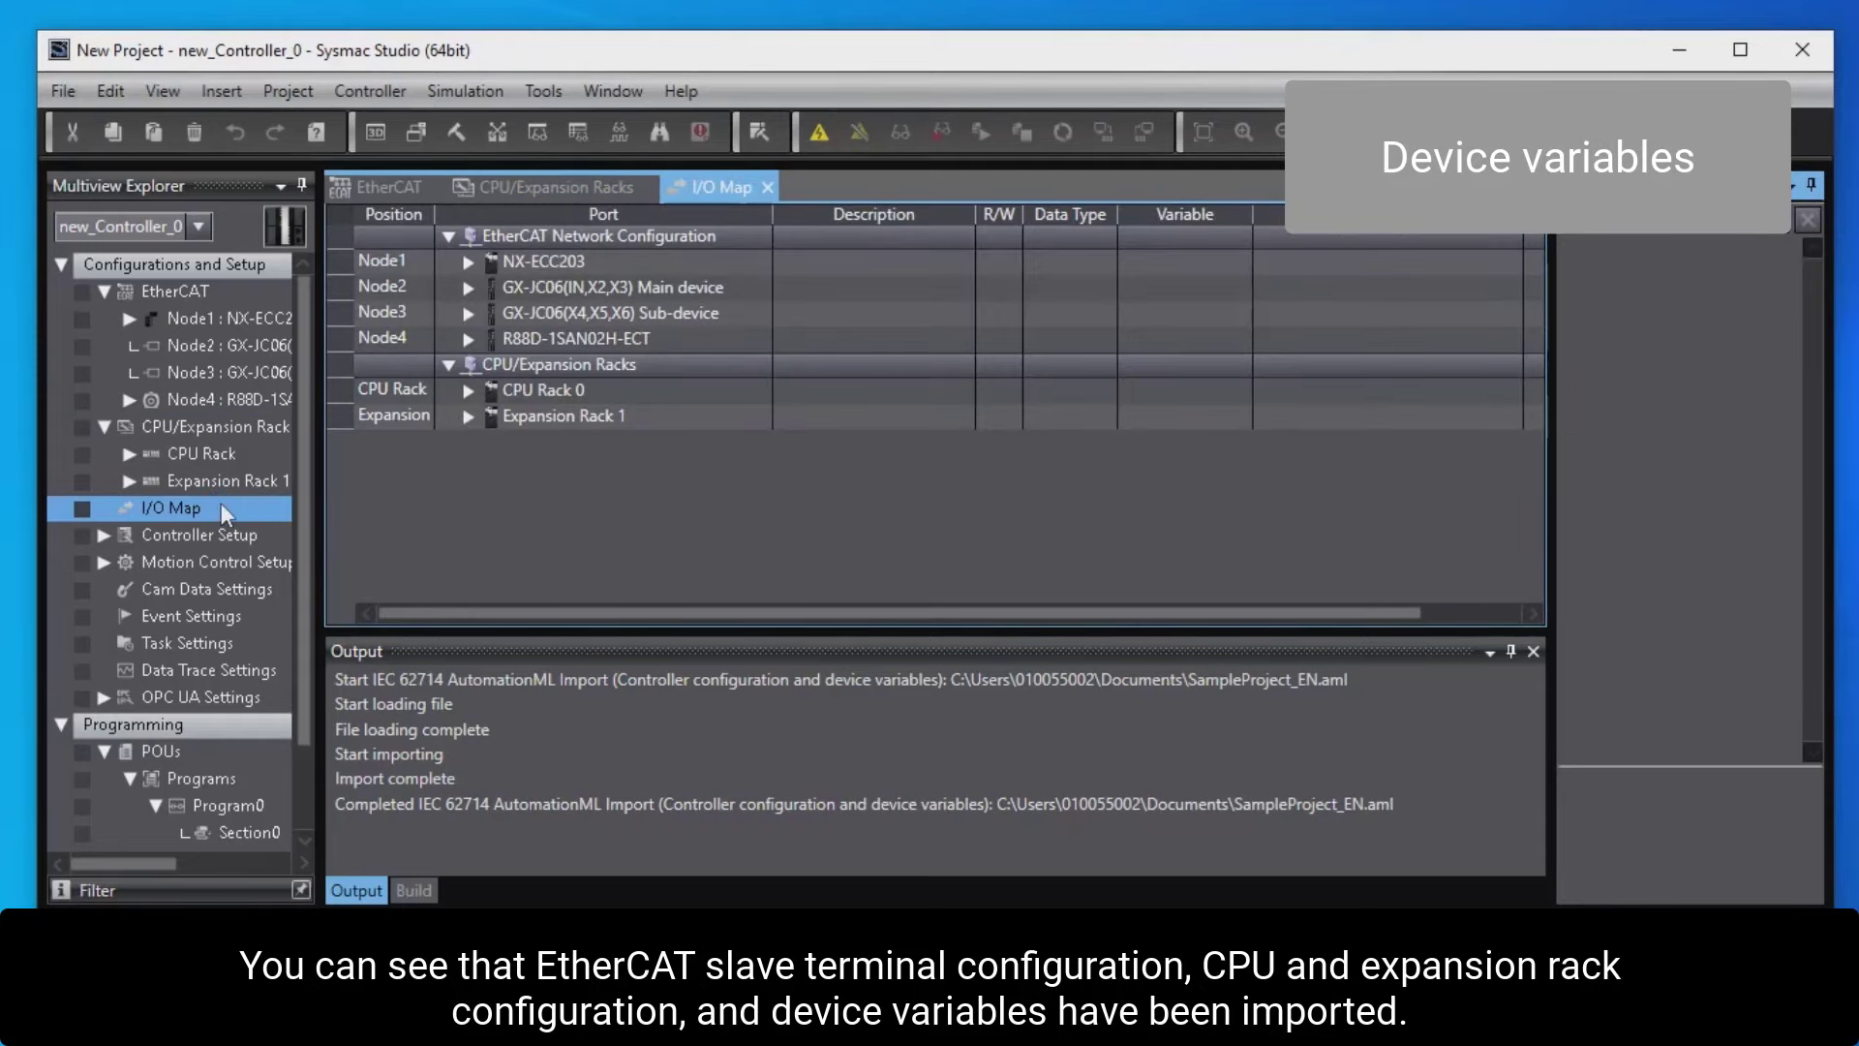
# Expand CPU Rack 0 and the CJ1W-DA08C row, and enlarge the I/O map to show its channels.
pyautogui.click(468, 391)
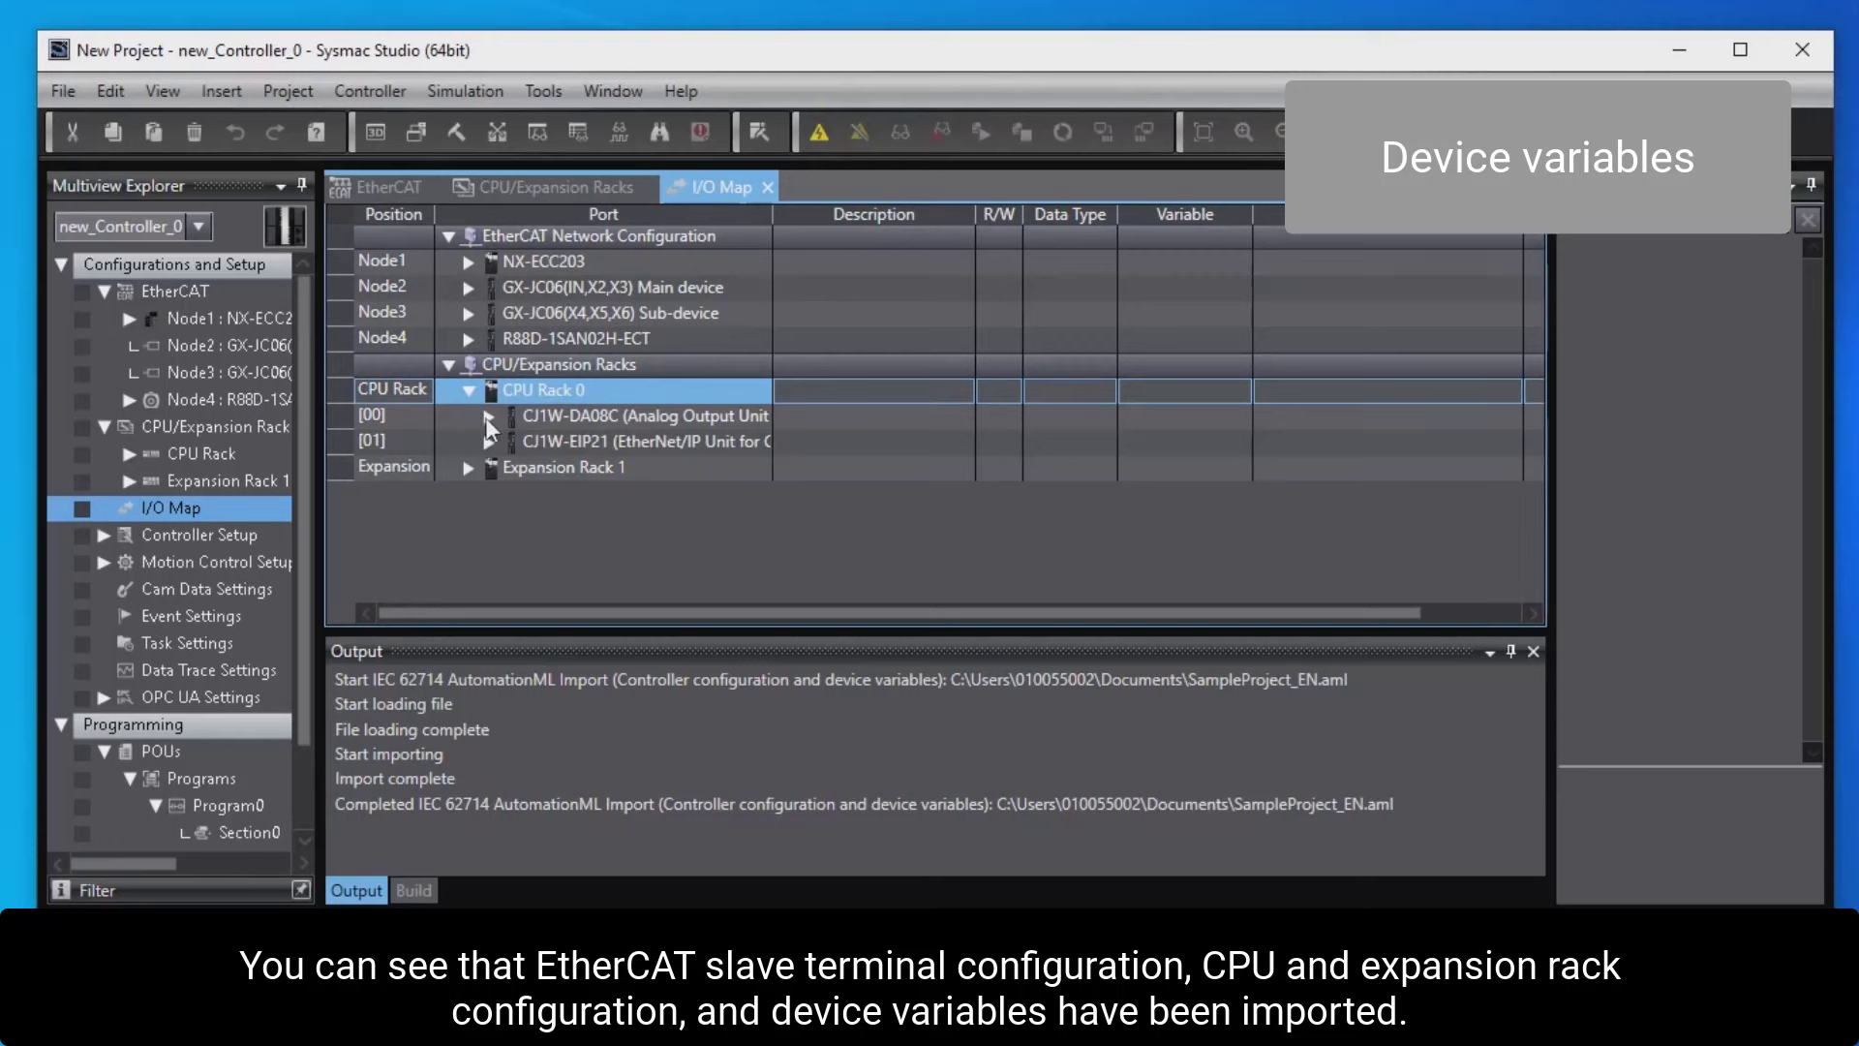
pyautogui.click(485, 417)
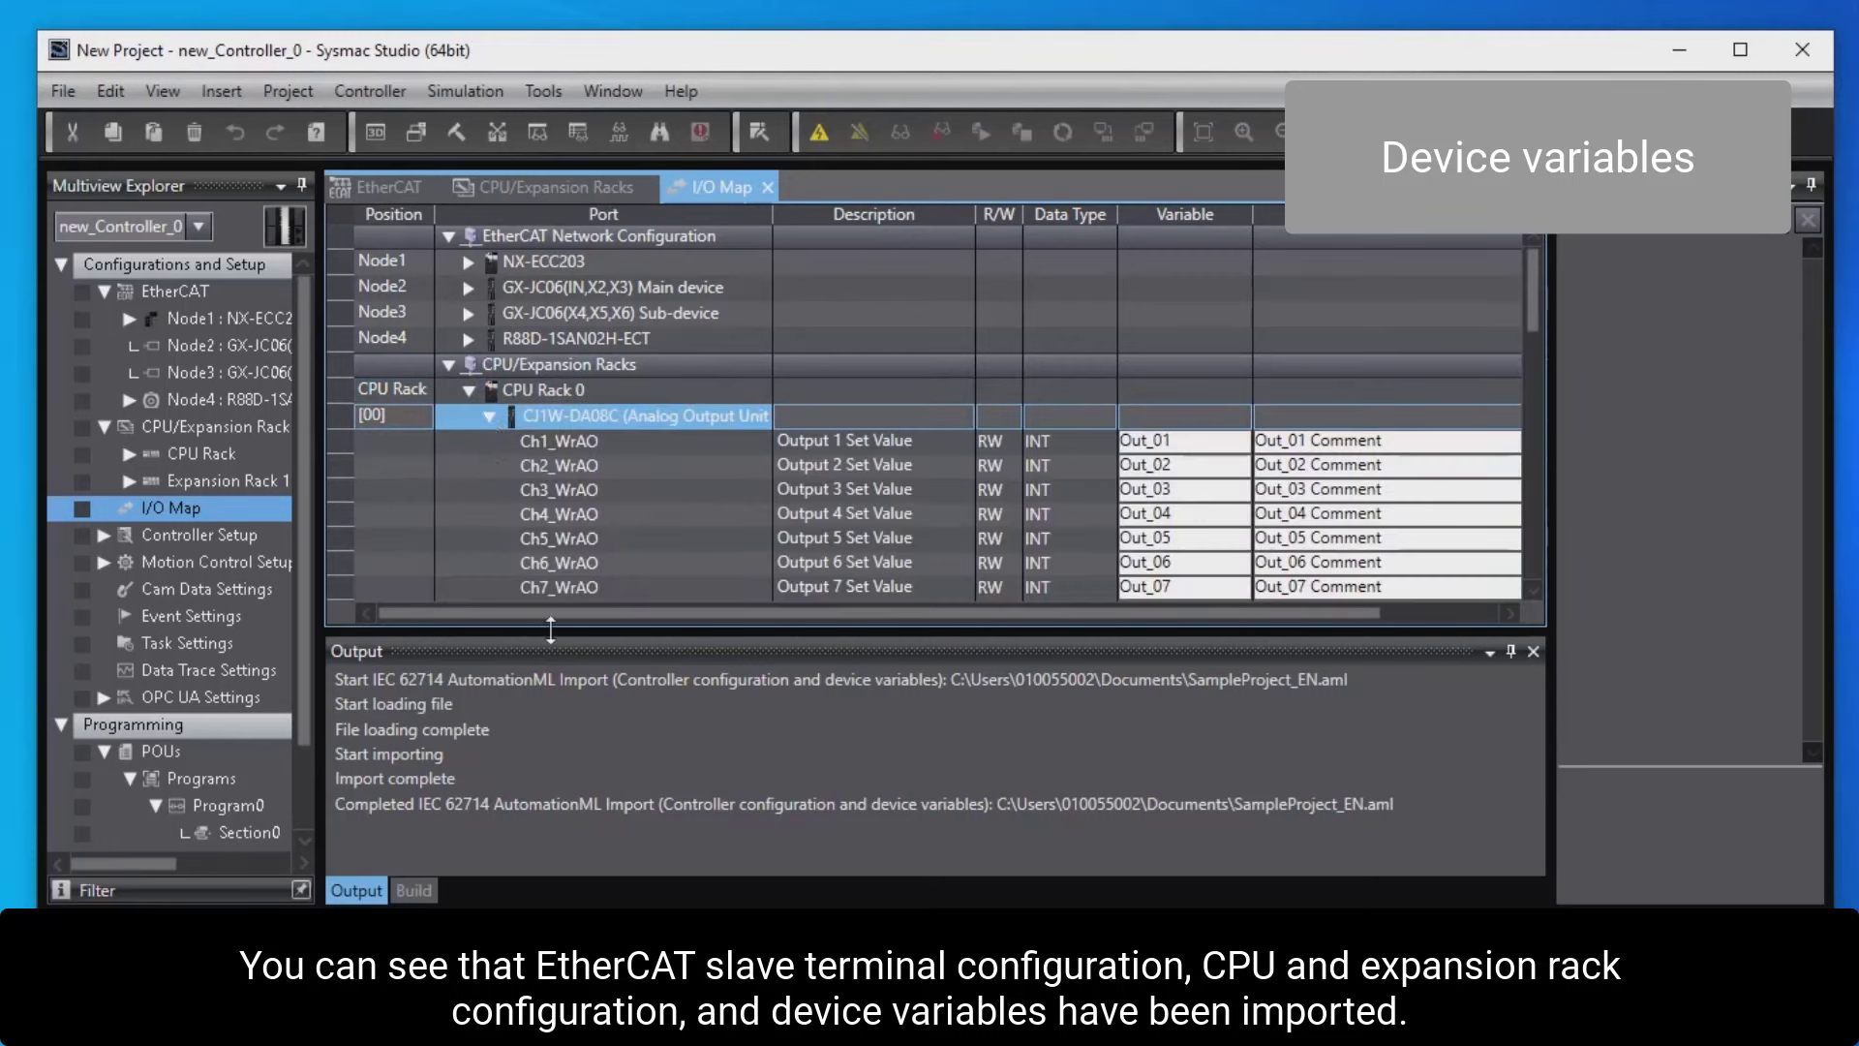
pyautogui.moveTo(748, 635); pyautogui.dragTo(748, 657)
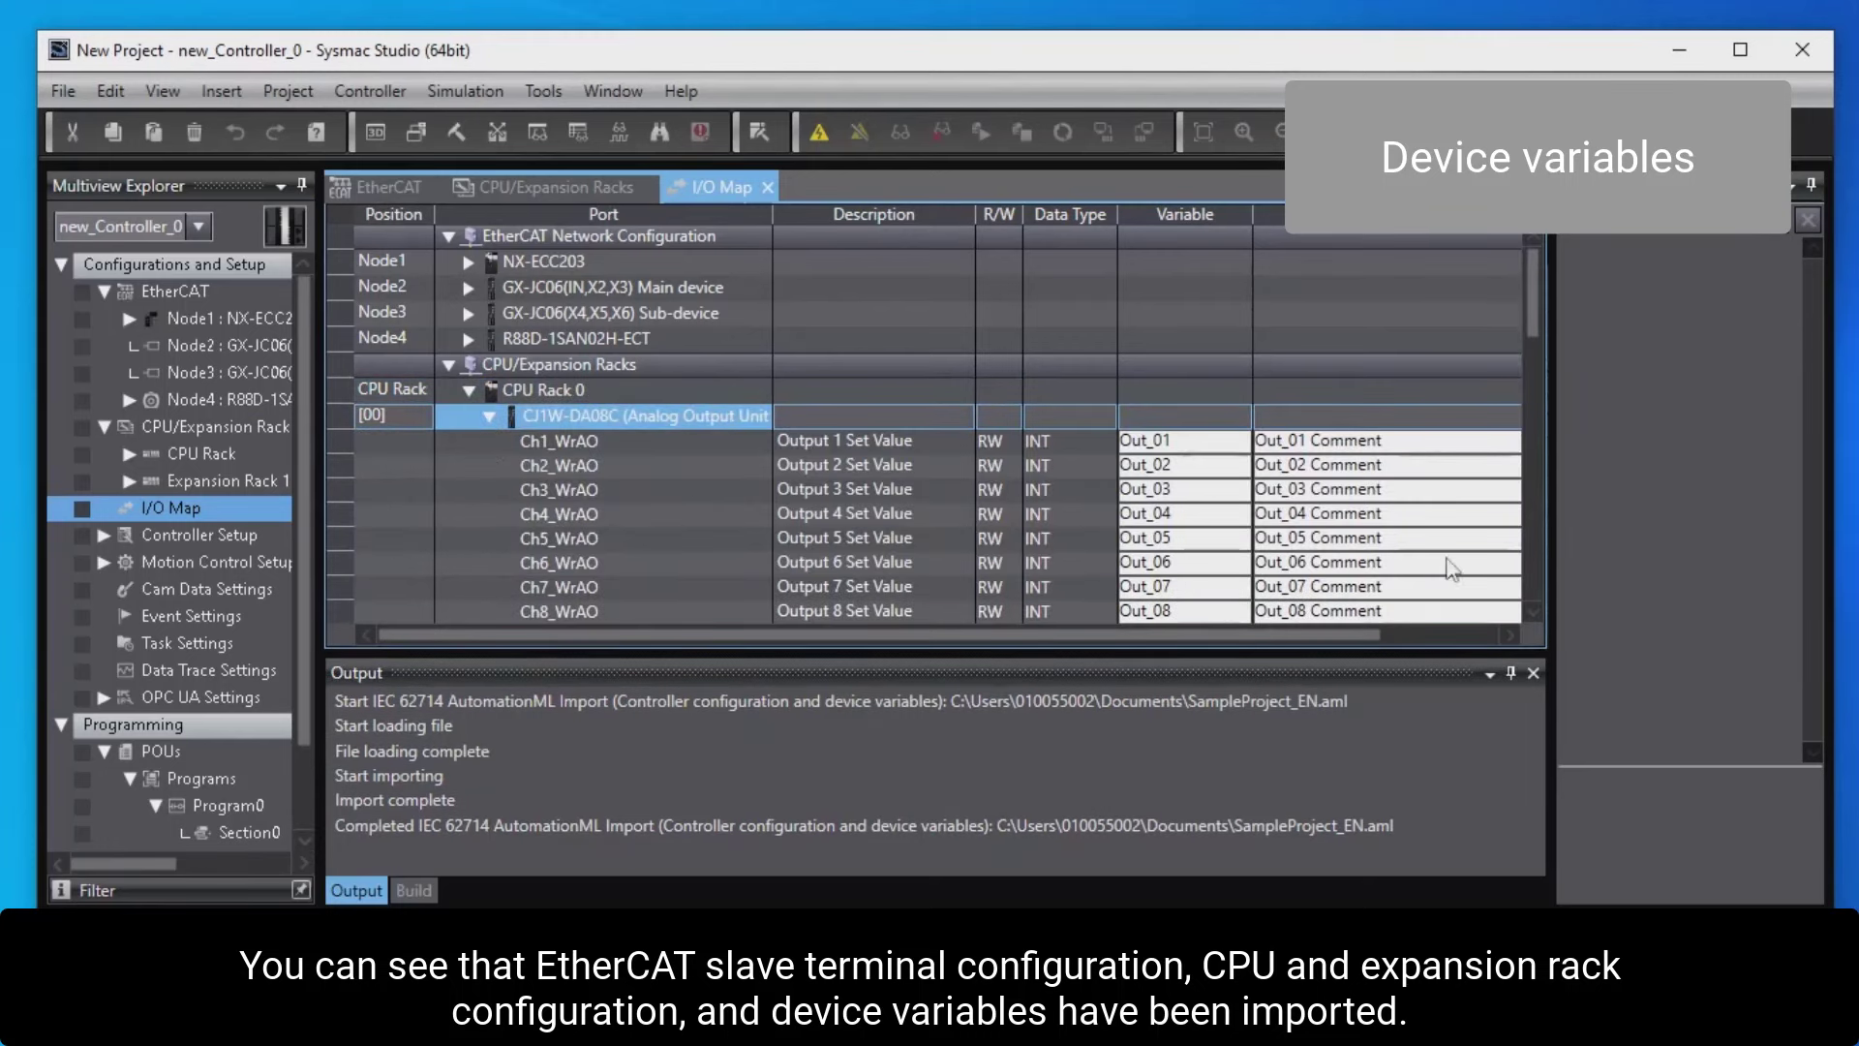
pyautogui.scroll(-1, 1219, 616)
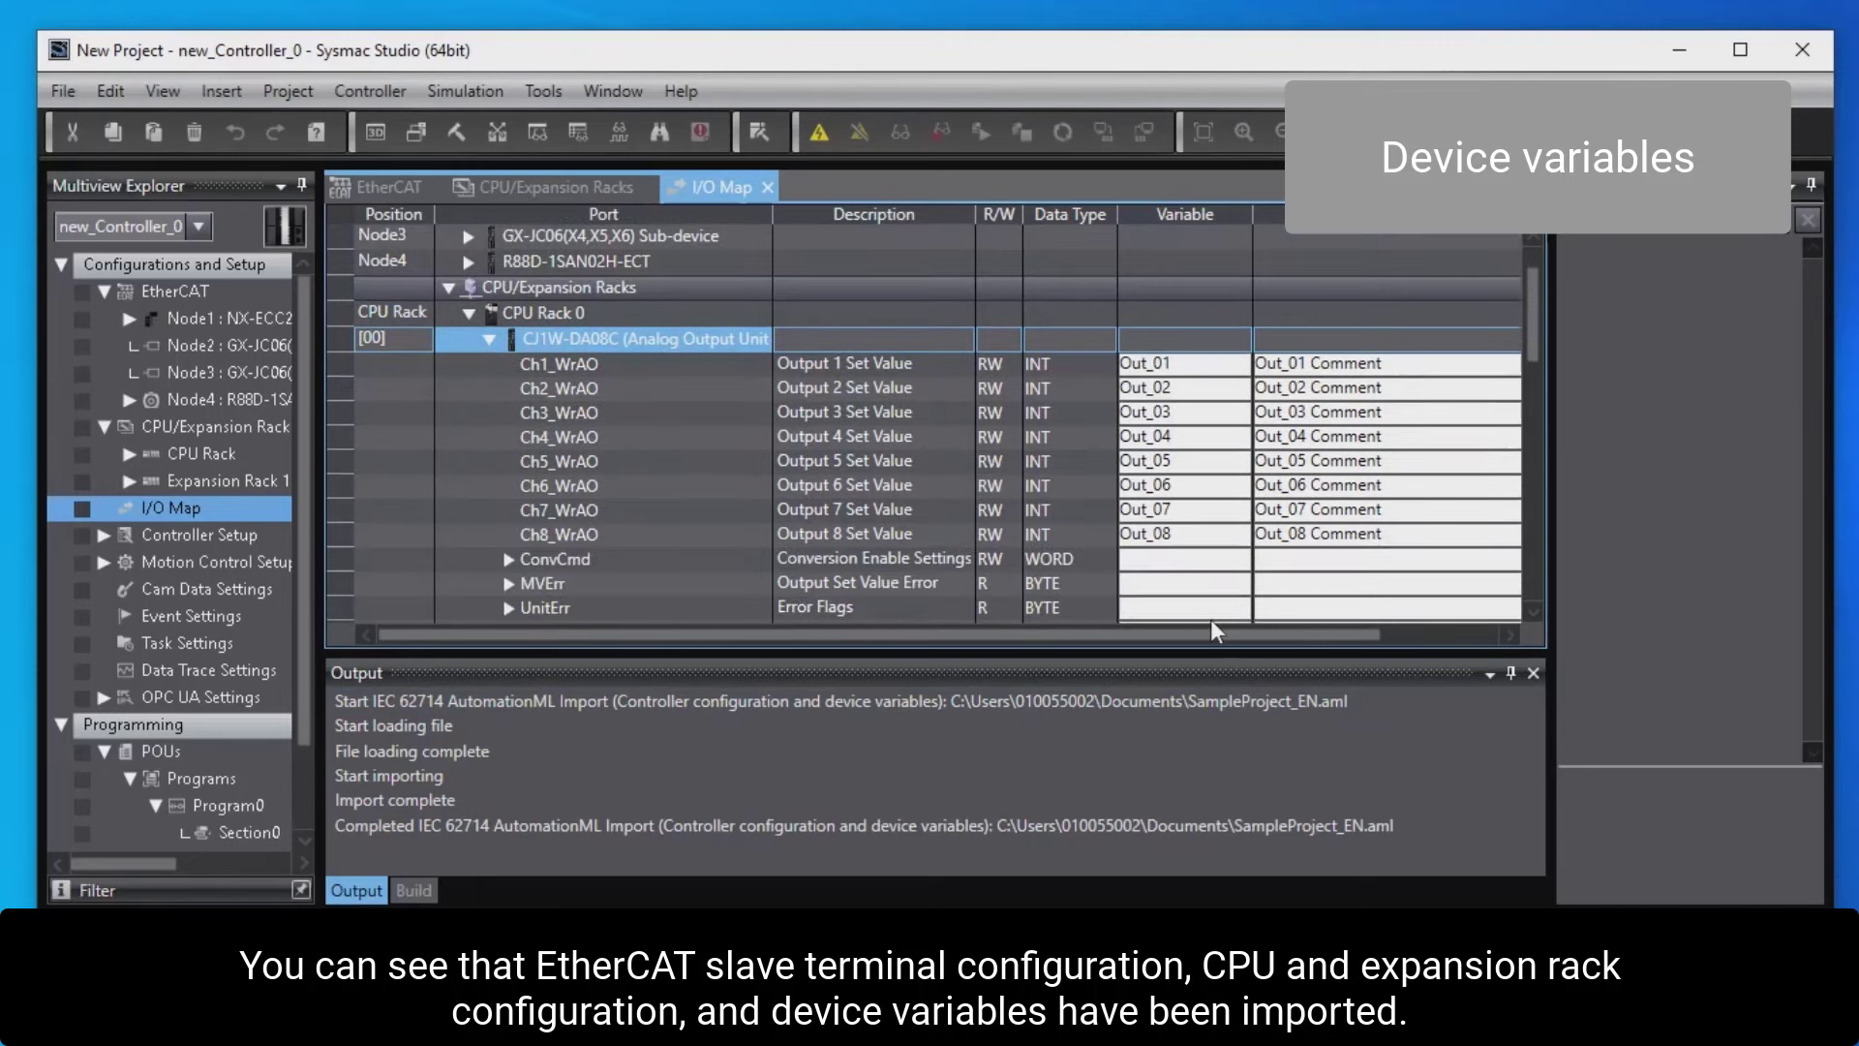
pyautogui.scroll(1, 1210, 620)
pyautogui.scroll(-1, 1210, 616)
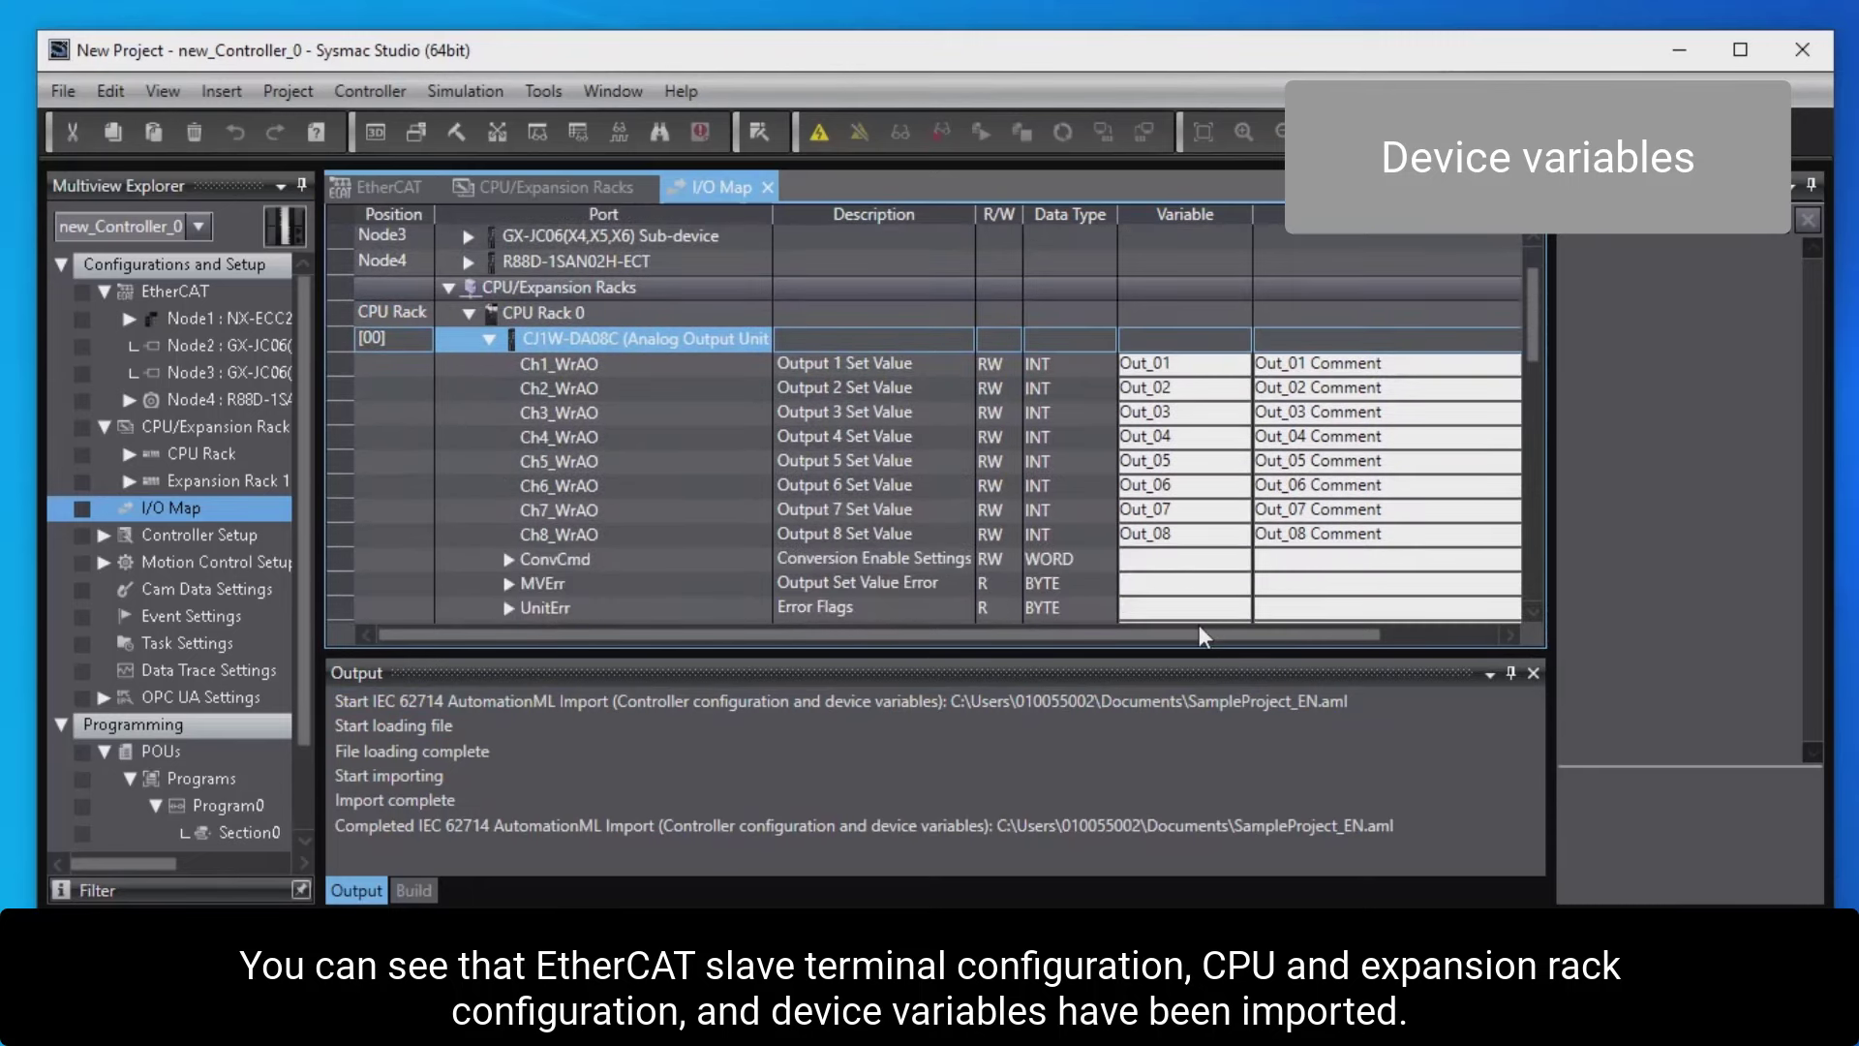